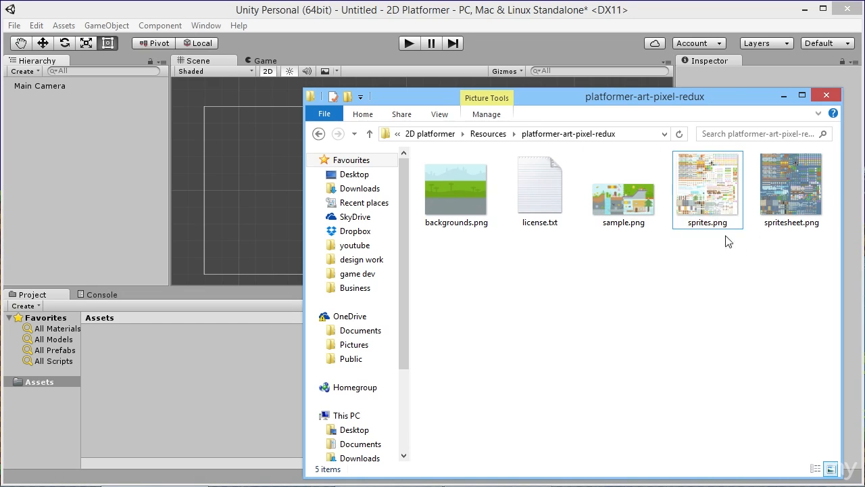
- Import sprites.png from the platformer-art-pixel-redux folder into the project's Assets folder
left_click(711, 190)
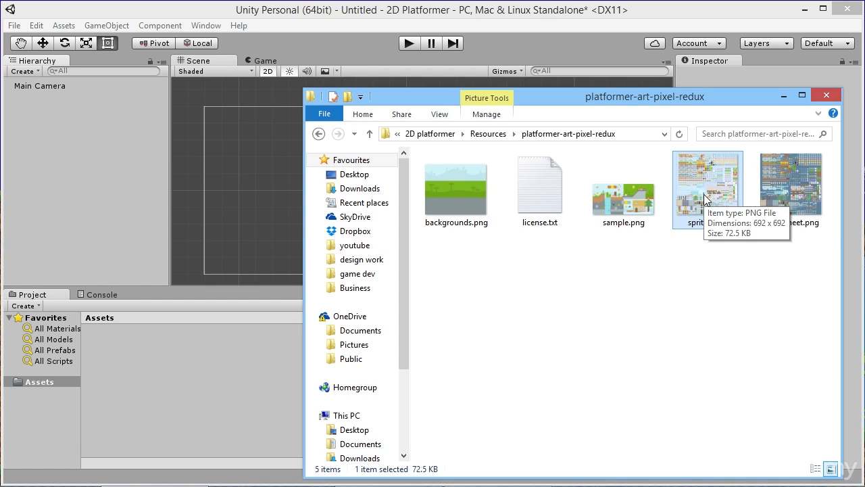
left_click_drag(704, 194, 158, 392)
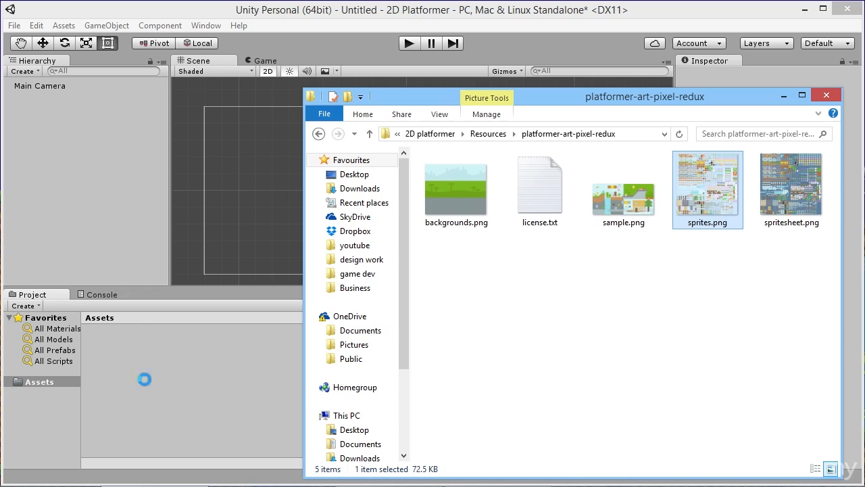
left_click(159, 366)
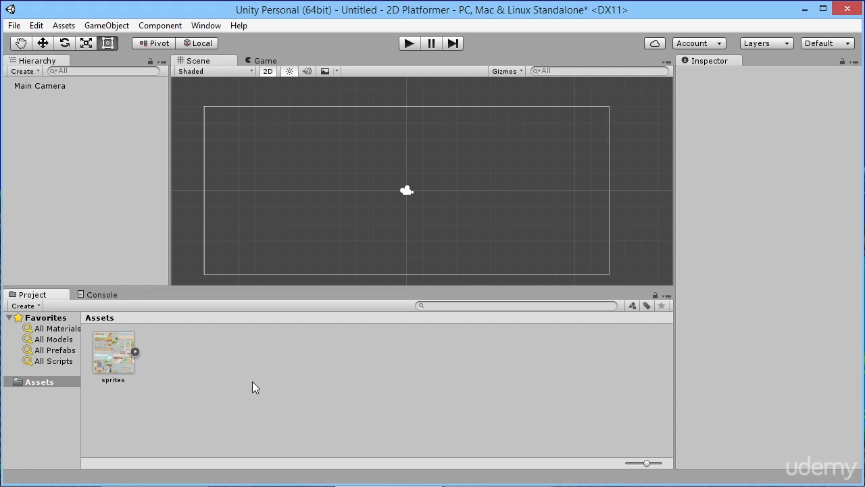
- Create an Art folder in Assets, move the sprites texture into it and open the folder
right_click(185, 351)
mouse_move(329, 108)
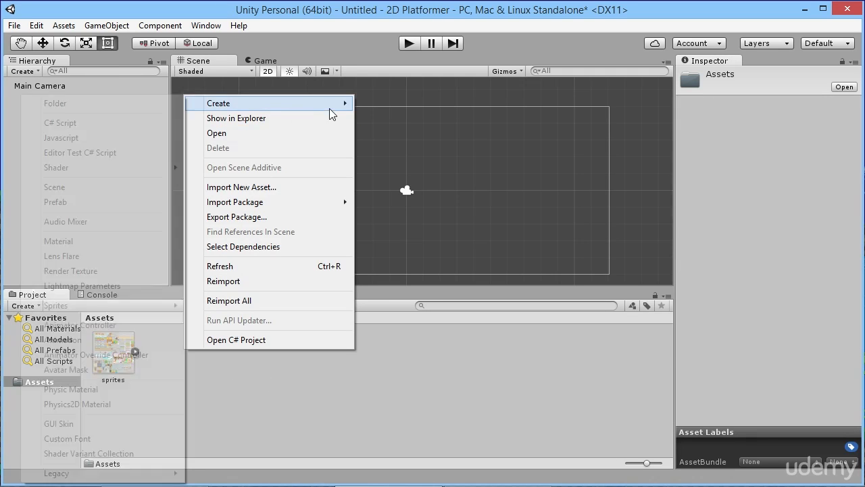
left_click(137, 104)
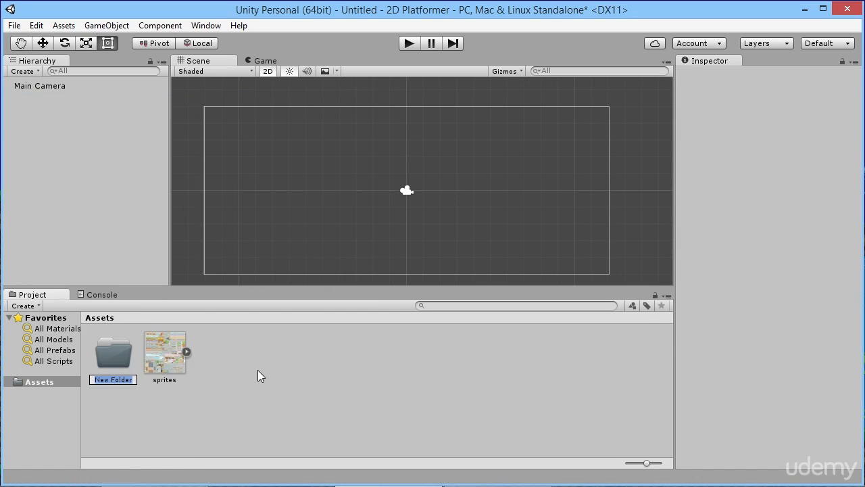
type("Art")
key("Return")
left_click_drag(157, 356, 130, 354)
double_click(116, 352)
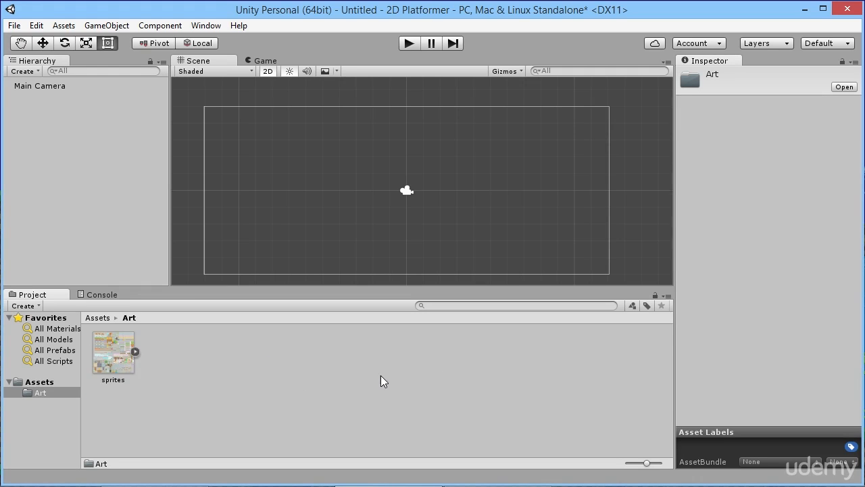
- Set the sprites texture's Sprite Mode to Multiple and its Pixels Per Unit to 21
left_click(112, 363)
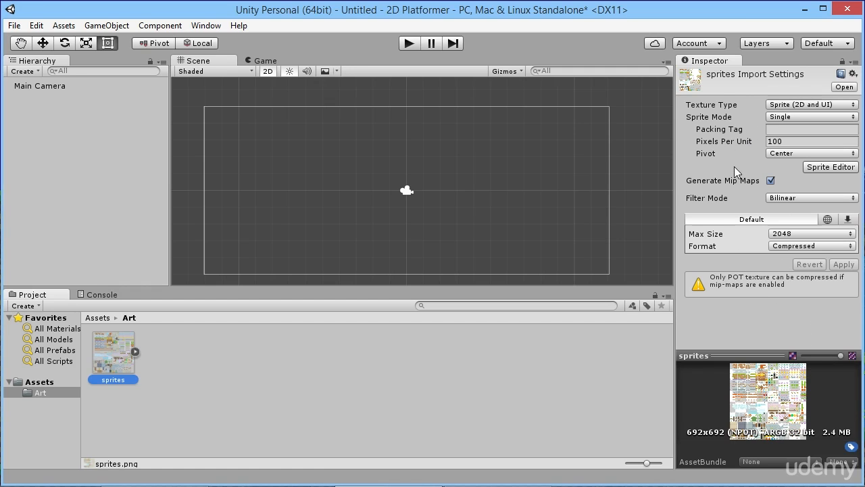
left_click(797, 116)
left_click(802, 146)
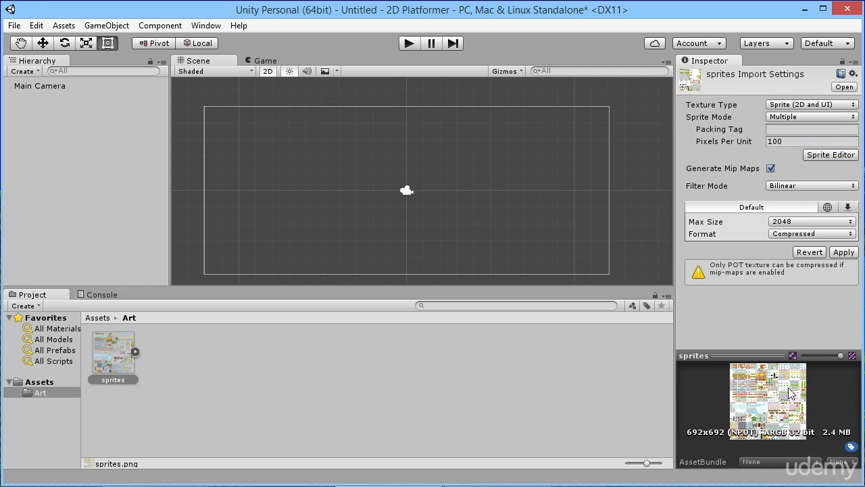
left_click(769, 142)
left_click_drag(768, 144, 782, 143)
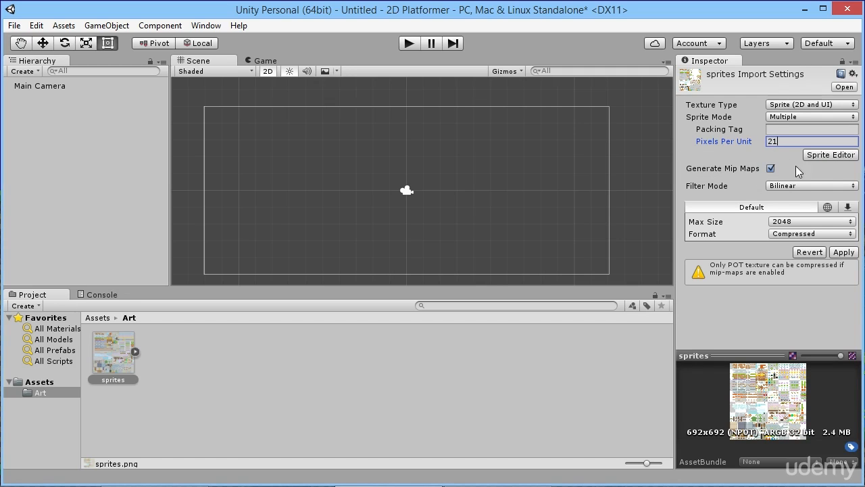
- Disable Generate Mip Maps for the sprites texture and set its Filter Mode to Point (no filter)
left_click(770, 169)
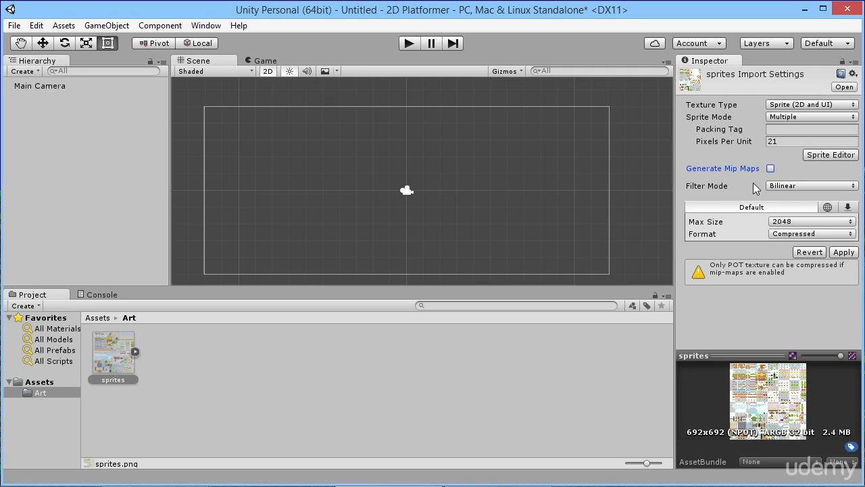
left_click(787, 189)
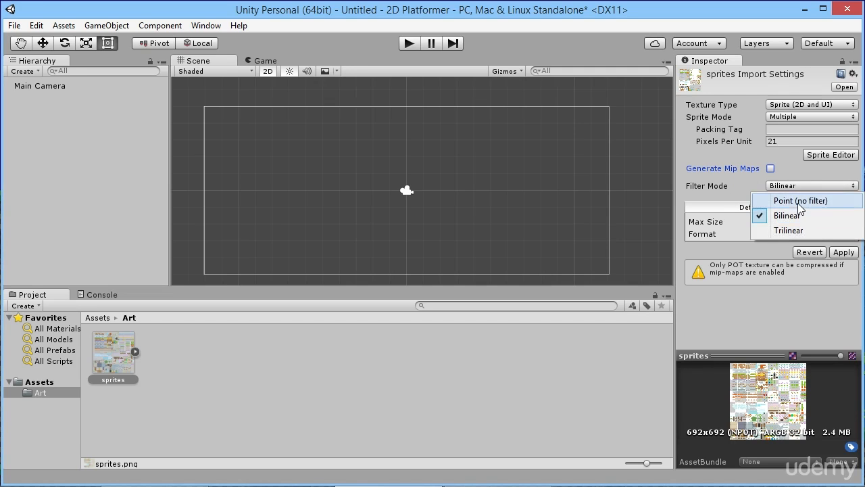
left_click(798, 203)
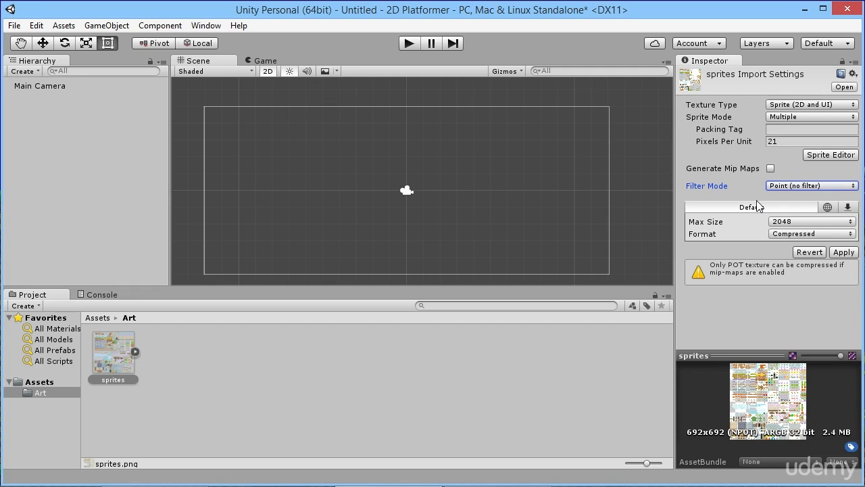
left_click(785, 186)
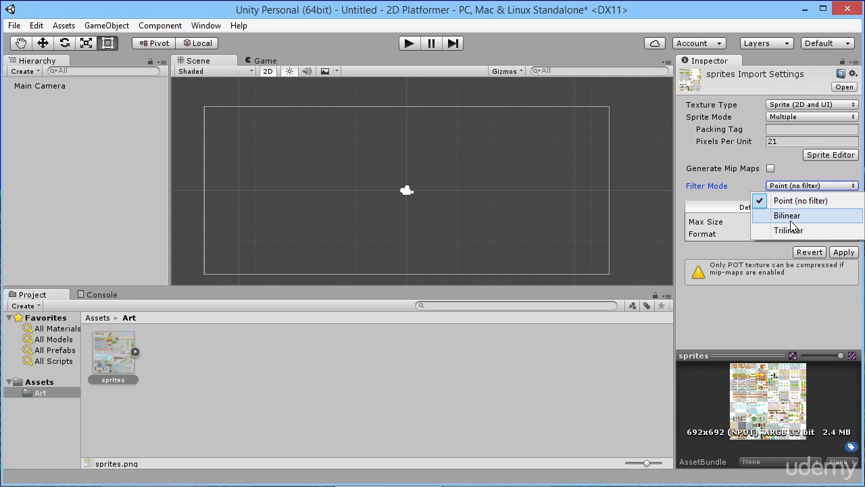
left_click(731, 188)
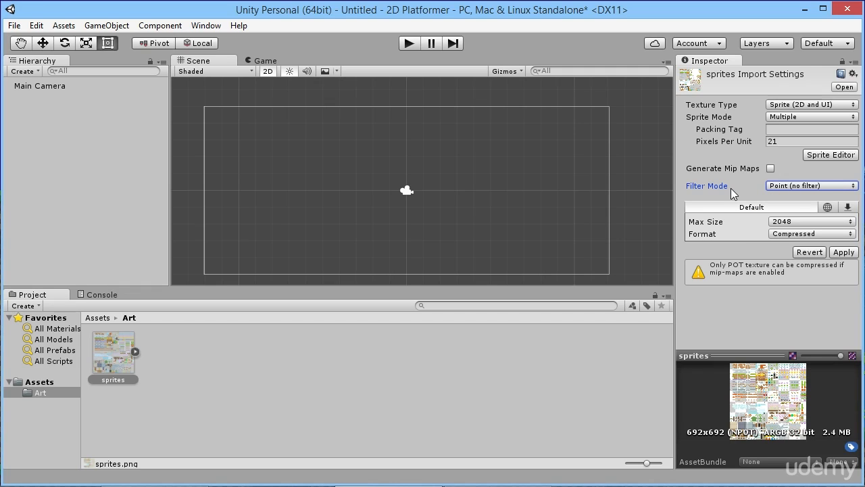
- Set the sprites texture's Max Size to 1024
left_click(798, 223)
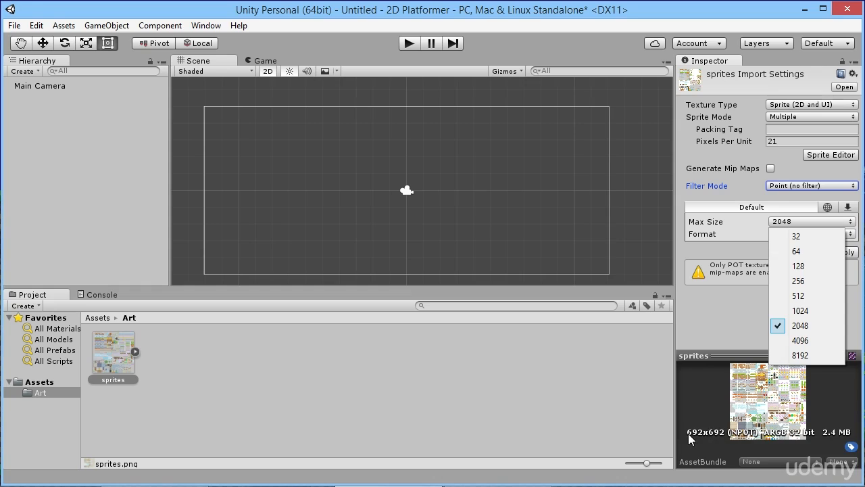
left_click(799, 310)
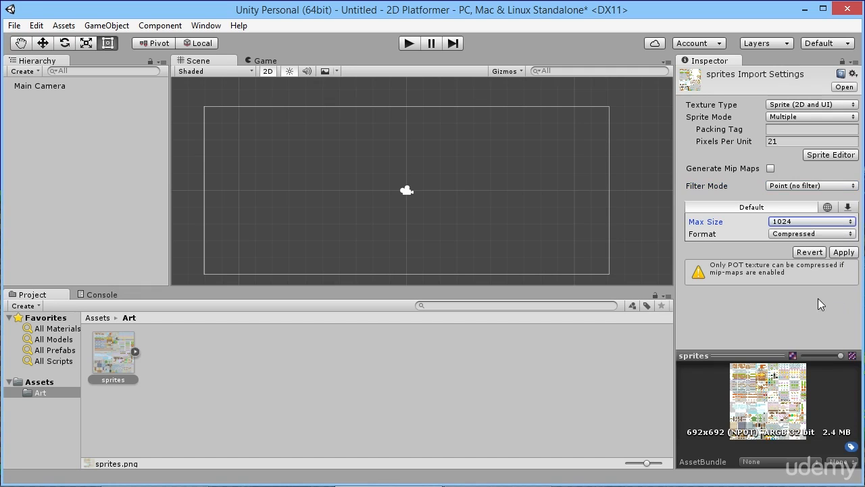
left_click(797, 221)
left_click(735, 337)
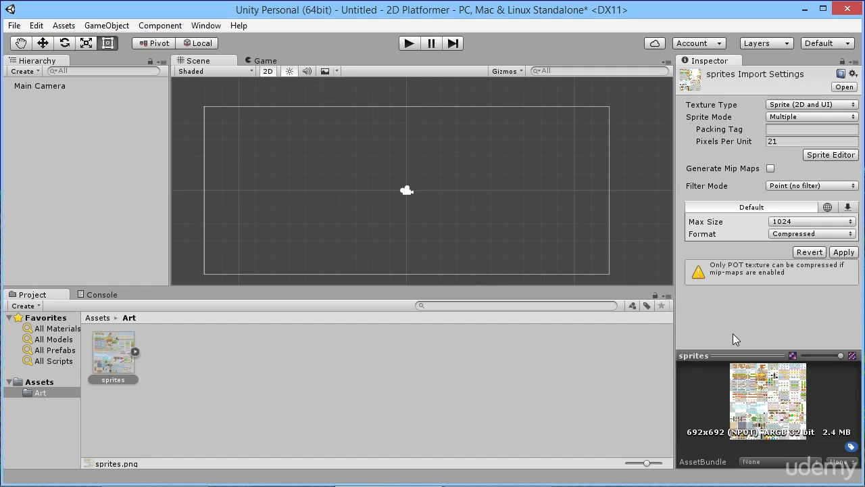
- Set the sprites texture's Format to Truecolor and apply the import settings
left_click(790, 236)
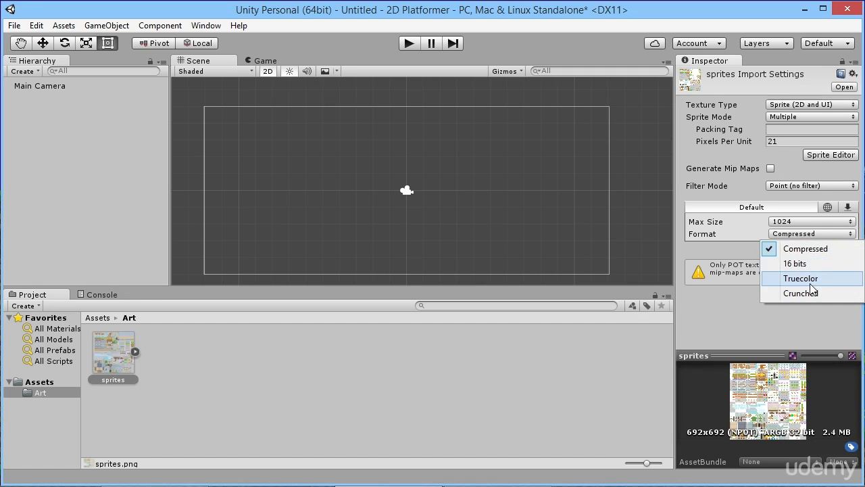
left_click(800, 278)
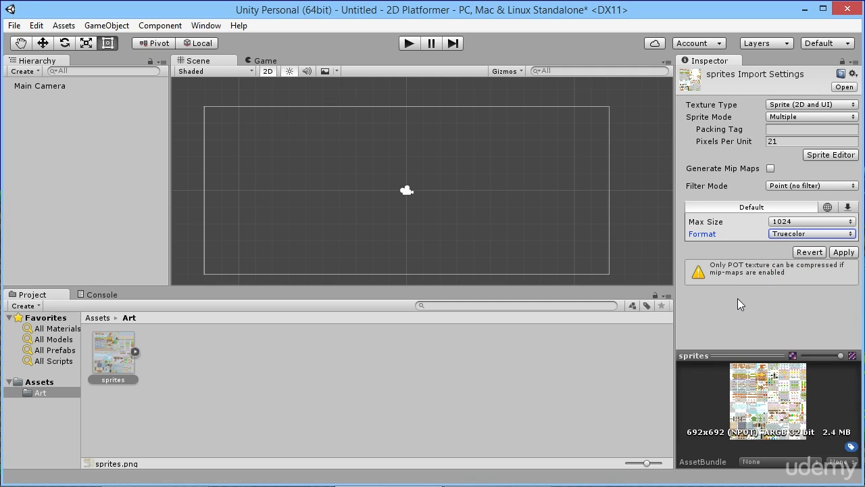
left_click(787, 236)
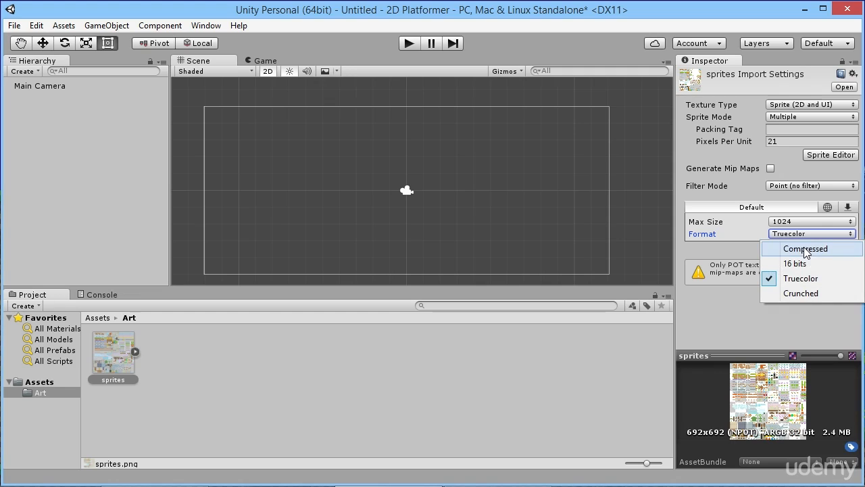
left_click(728, 322)
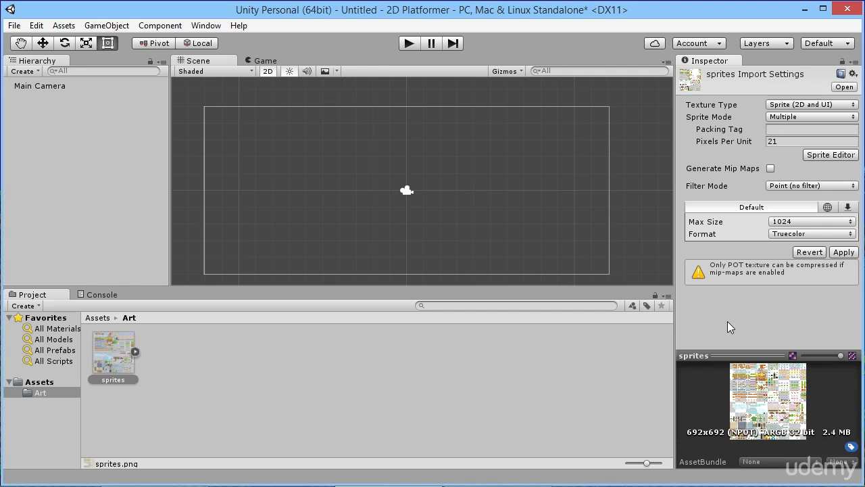
left_click(843, 252)
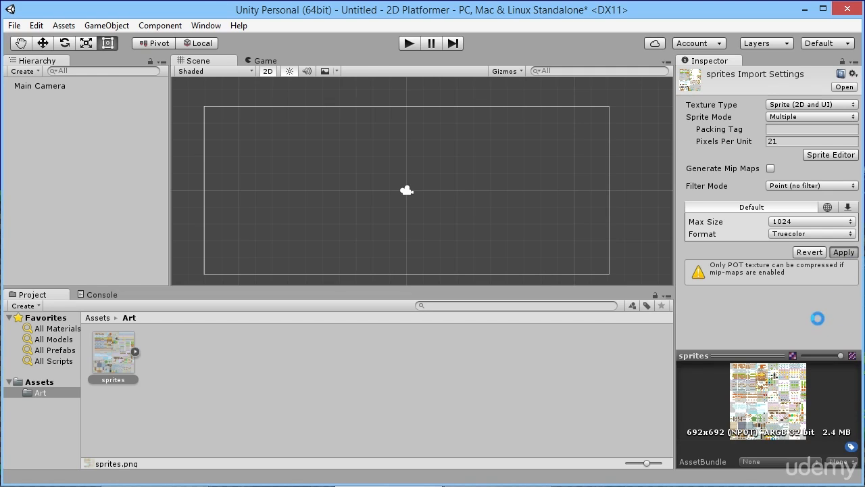
- Open the sprites sheet in the Sprite Editor and examine the ground tiles up close
left_click(826, 154)
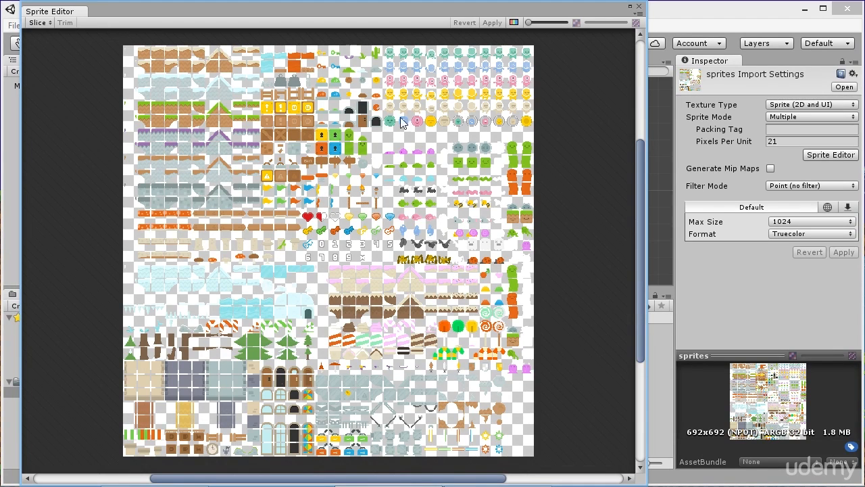
scroll(201, 99, "up", 8)
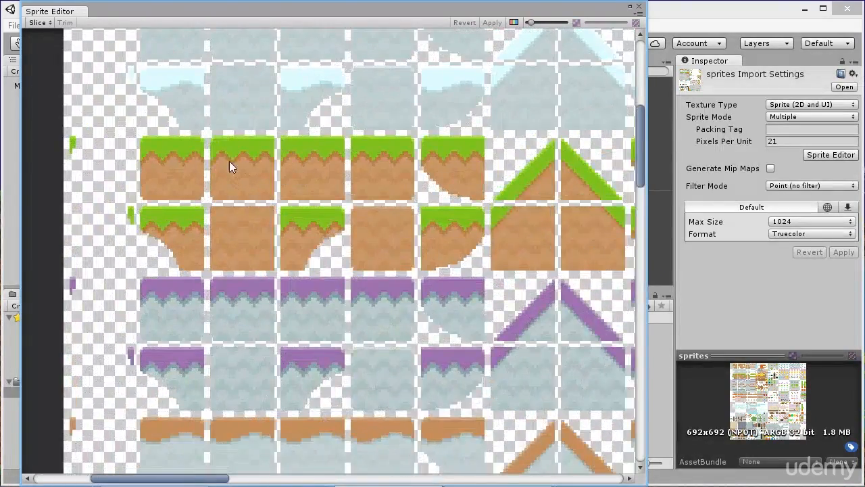
scroll(220, 160, "down", 8)
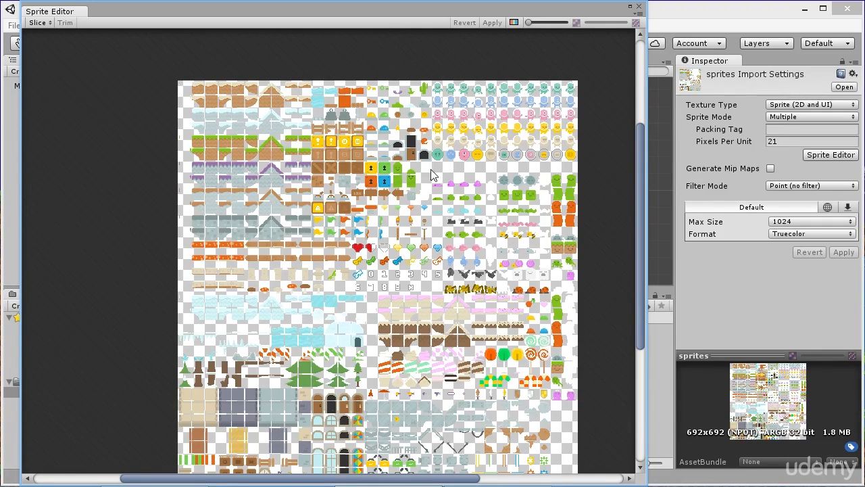
scroll(221, 152, "up", 3)
scroll(221, 152, "up", 4)
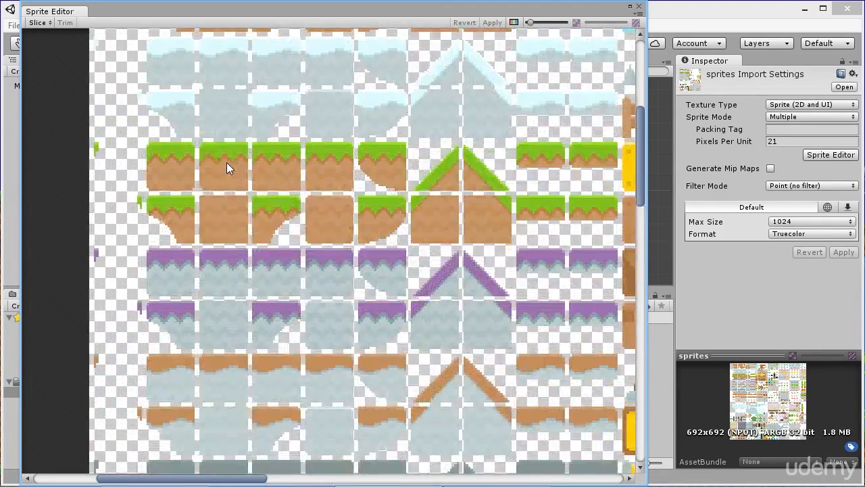
- Outline three 21 by 21 pixel sprites by hand: two grass-topped ground tiles and one plain snow-ground tile
left_click_drag(161, 185, 228, 252)
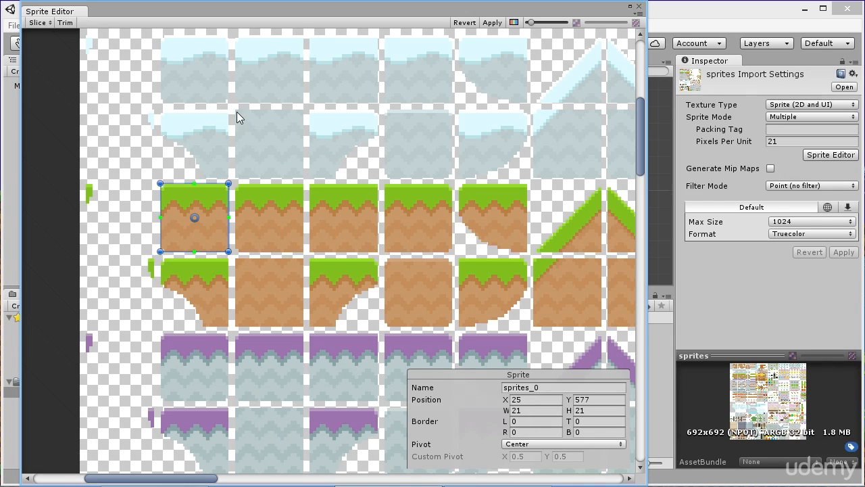
left_click_drag(235, 108, 303, 177)
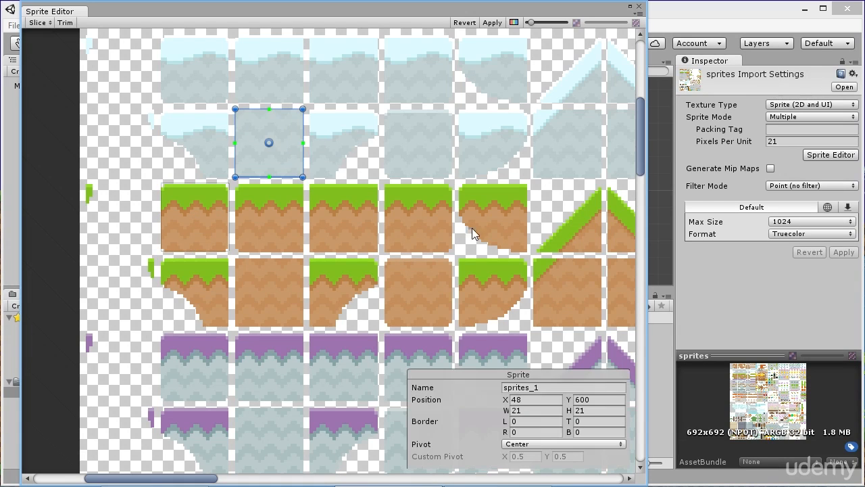
left_click_drag(386, 183, 450, 251)
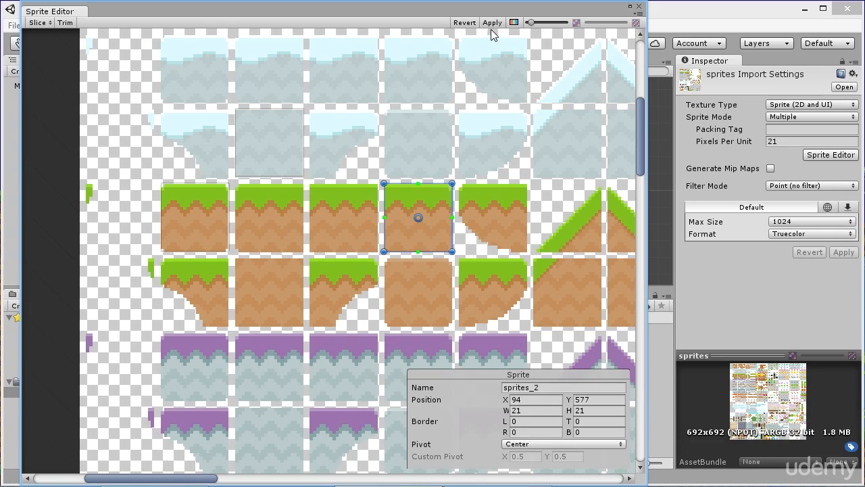
- Undo the three hand-drawn sprite outlines
key("ctrl+z")
key("ctrl+z")
key("ctrl+z")
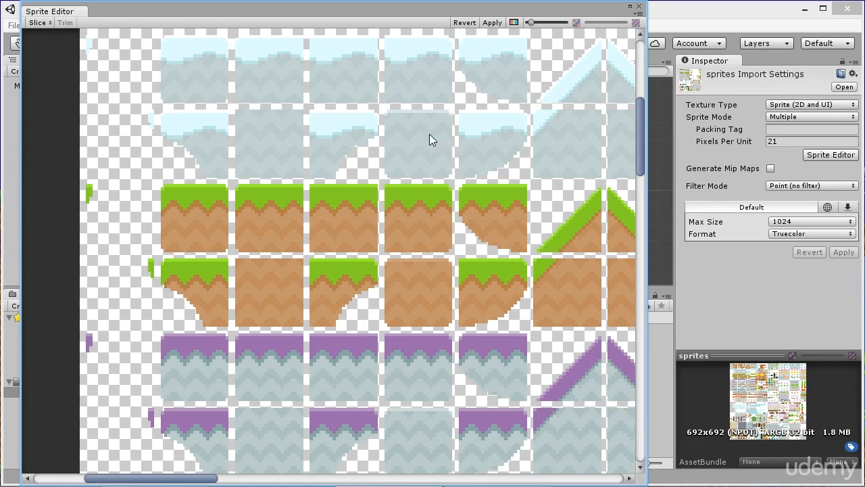
- Set the sprite sheet's slicing type to Grid By Cell Size with a pixel size of 21 by 21
scroll(226, 180, "down", 8)
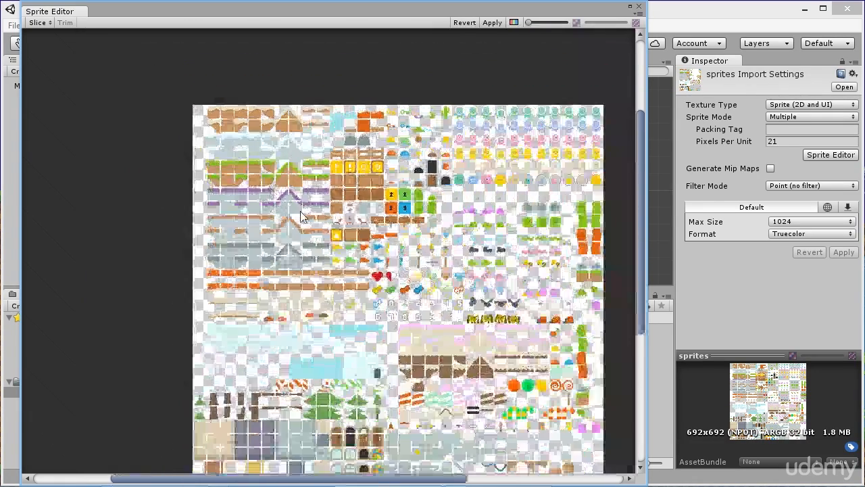
middle_click_drag(398, 278, 346, 217)
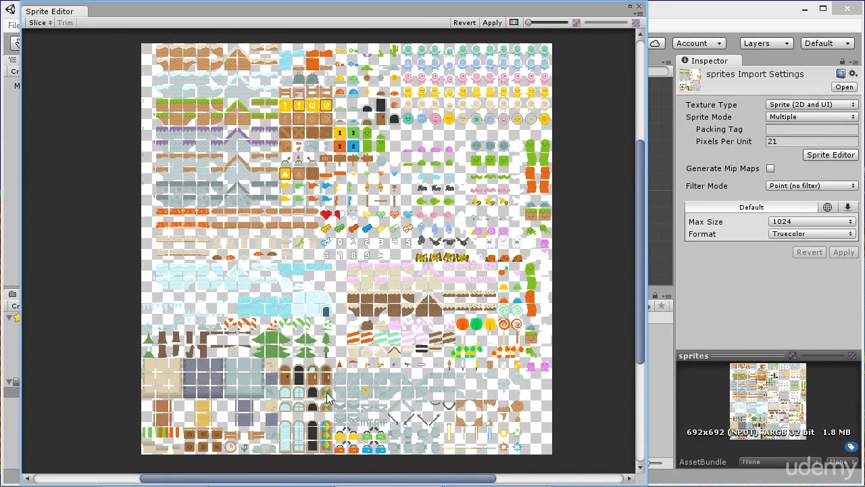
left_click(38, 23)
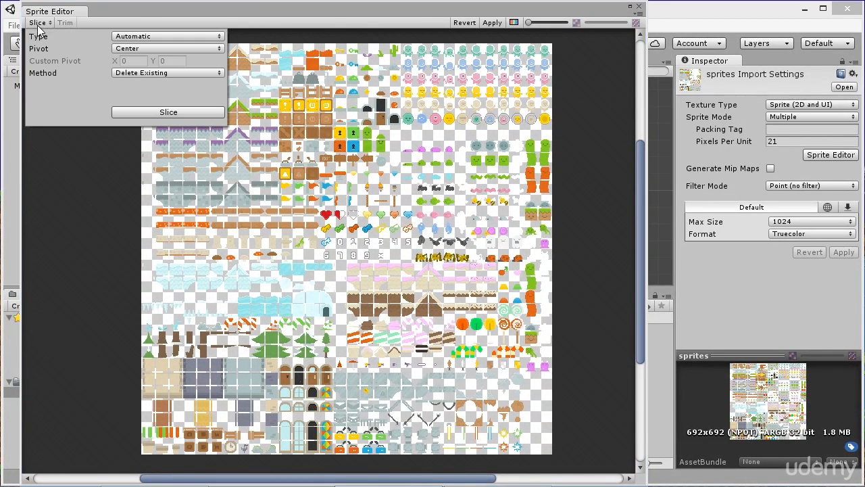
left_click(159, 37)
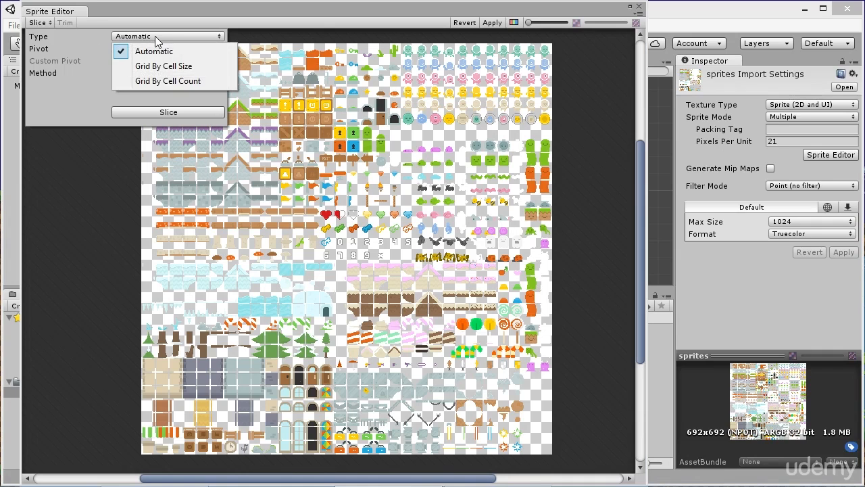
left_click(178, 67)
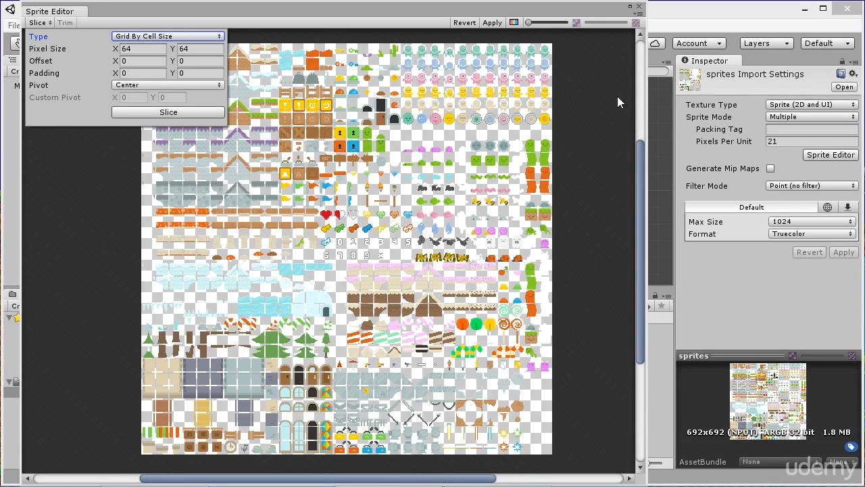
left_click(138, 49)
type("21")
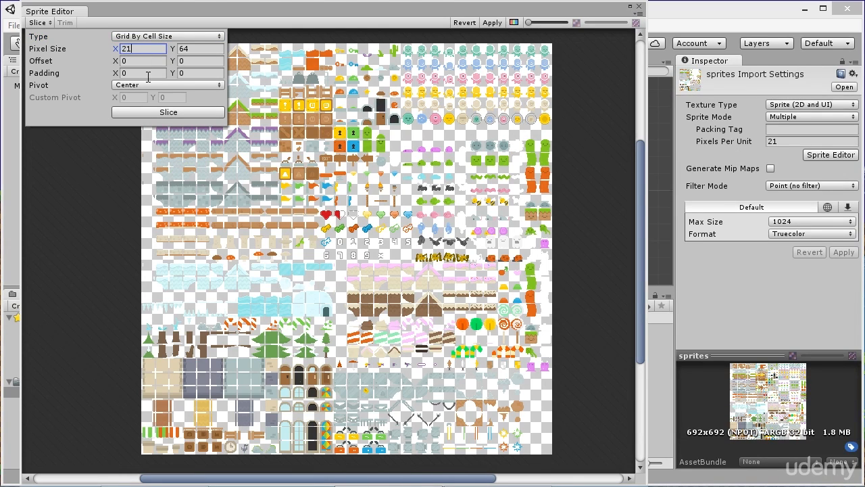
key("Tab")
type("21")
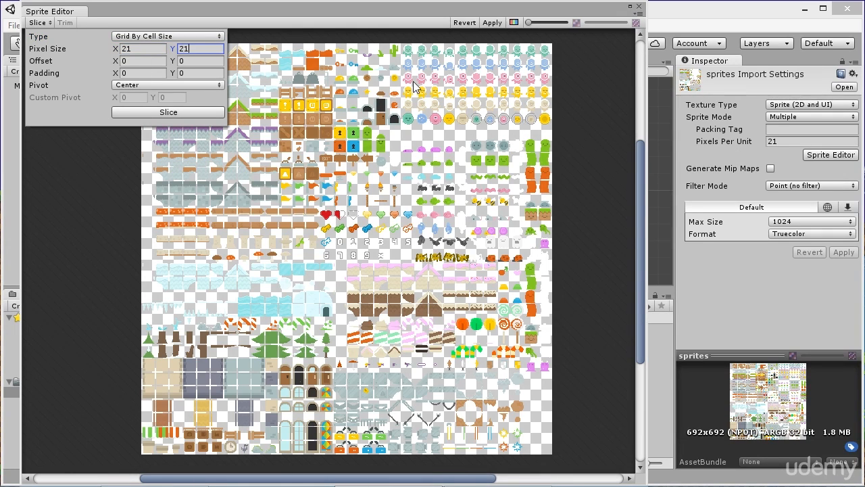
- Check the gaps between the sand-topped ground tiles and set the slicing padding to 2 by 2 pixels
scroll(273, 92, "up", 3)
middle_click_drag(274, 92, 420, 217)
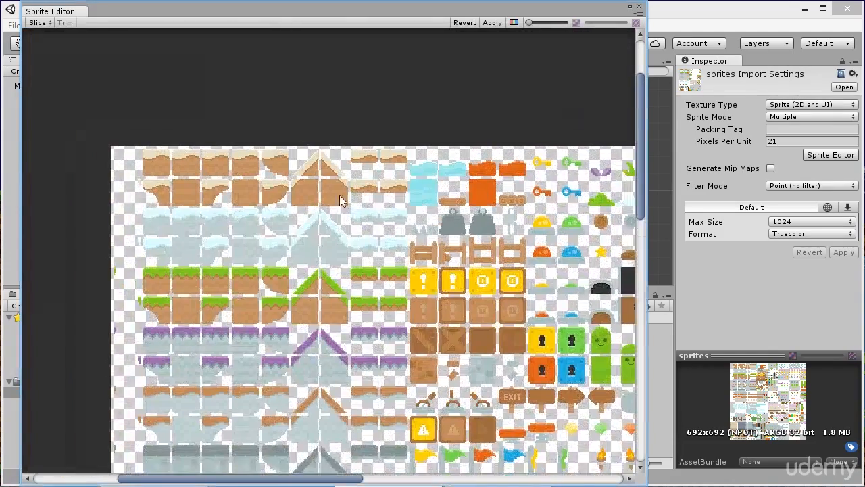
middle_click_drag(146, 201, 236, 184)
scroll(236, 160, "up", 10)
middle_click_drag(396, 319, 239, 194)
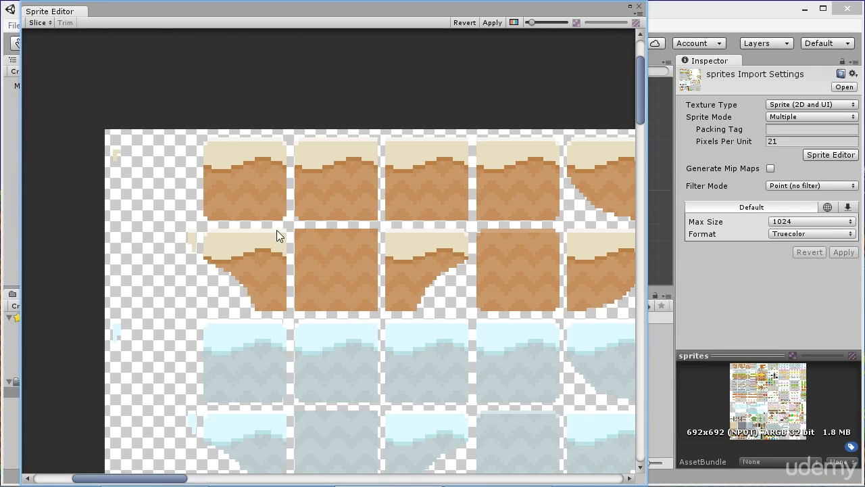
left_click(30, 24)
left_click(136, 73)
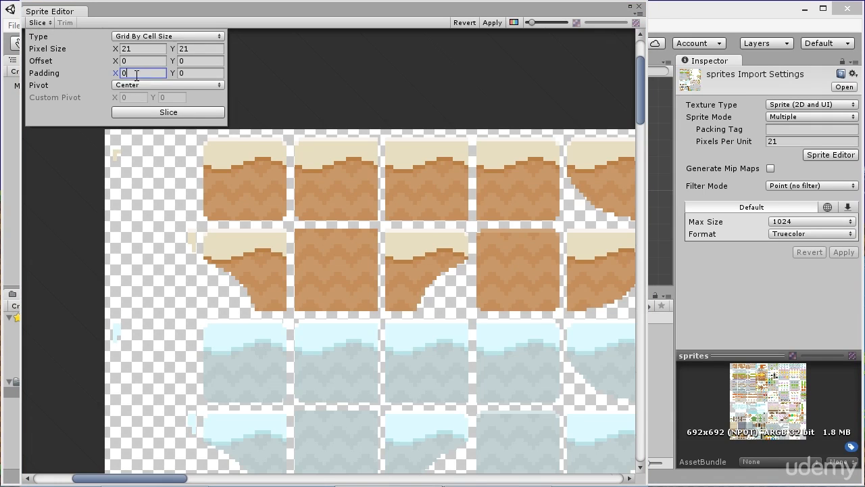
type("2")
key("Tab")
type("2")
left_click(400, 88)
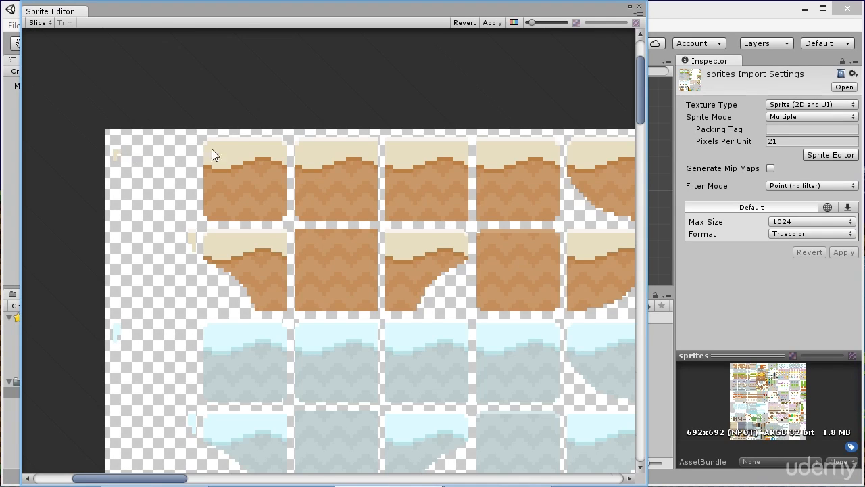
- Set the slicing offset to X 2 and Y 2 and slice the sprite sheet
scroll(118, 198, "down", 2)
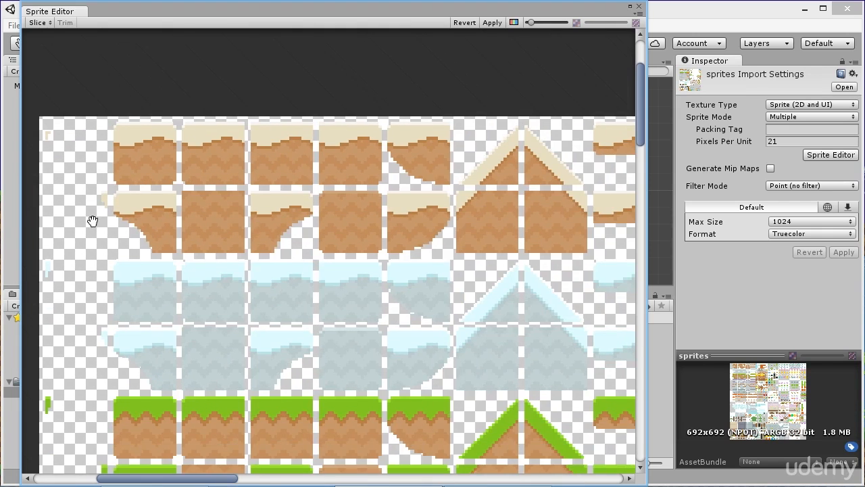
middle_click_drag(93, 223, 211, 250)
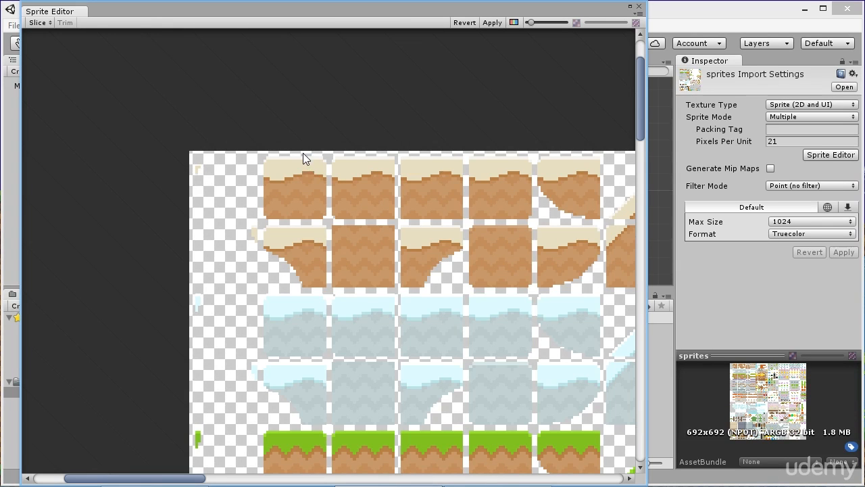
scroll(199, 194, "down", 7)
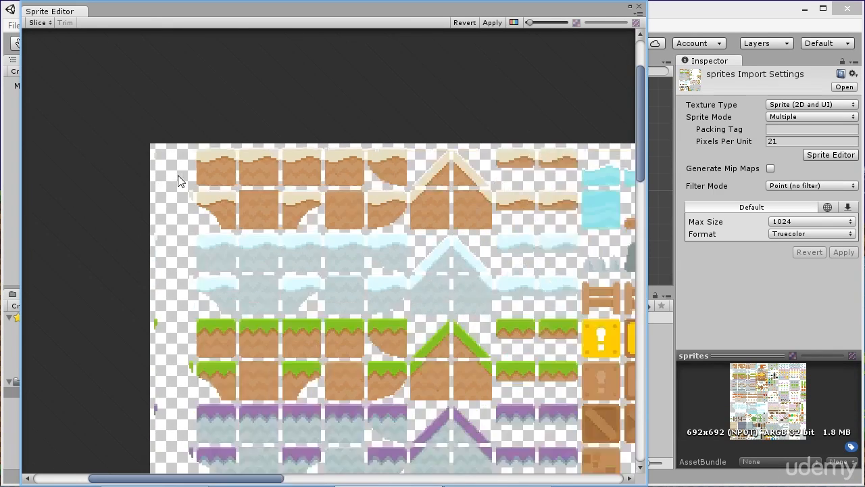
scroll(136, 145, "up", 5)
scroll(282, 242, "down", 2)
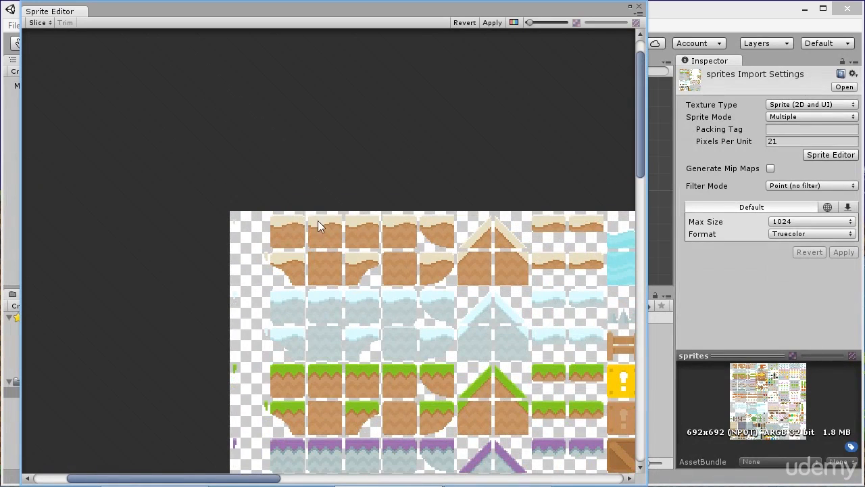
scroll(277, 227, "up", 2)
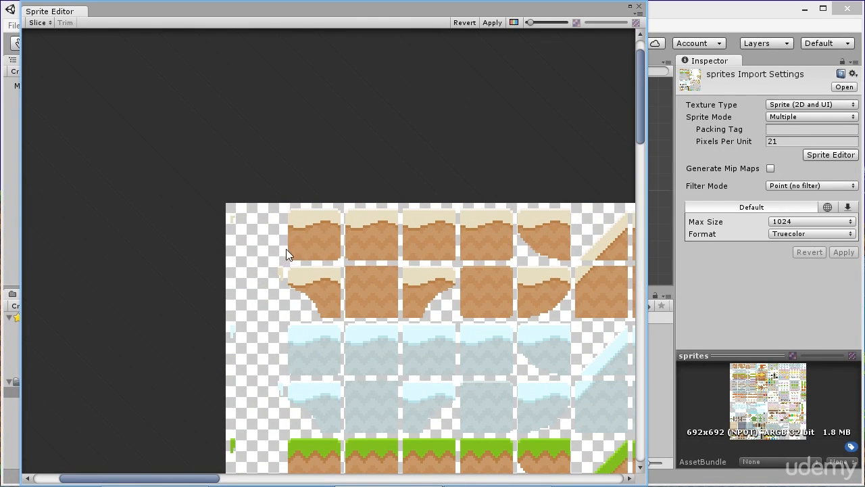
left_click(37, 23)
left_click(126, 64)
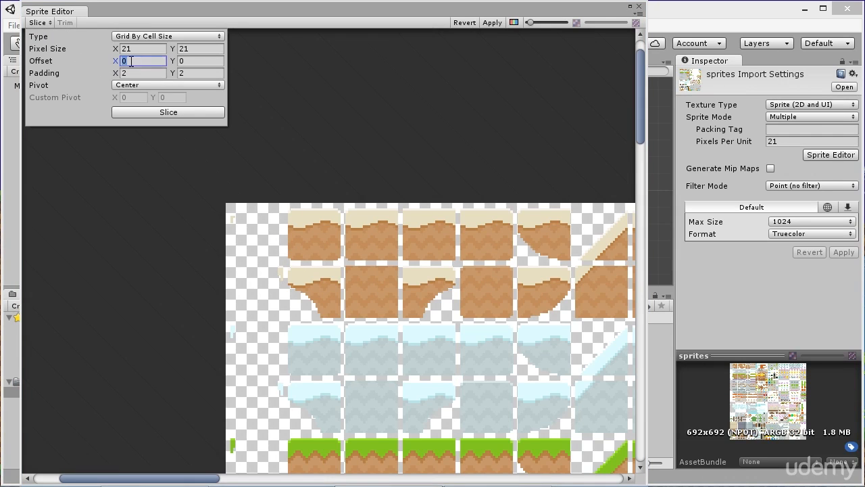
type("2")
left_click(200, 61)
type("2")
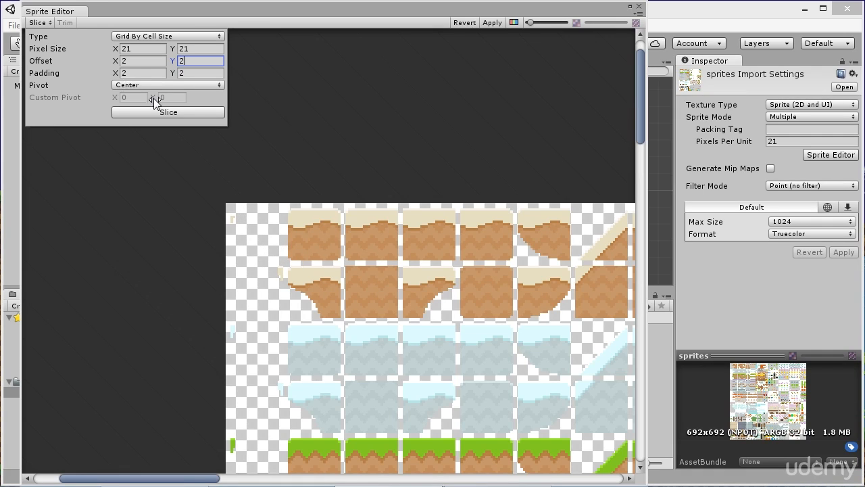
left_click(195, 113)
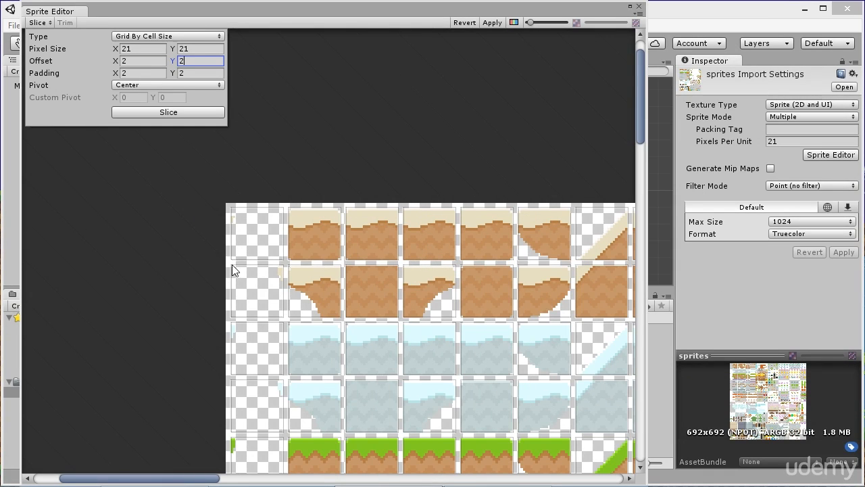
- Examine how the slice outlines fit the tiles, items and enemies across the sheet, and apply the slicing
scroll(231, 264, "down", 12)
middle_click_drag(459, 385, 380, 188)
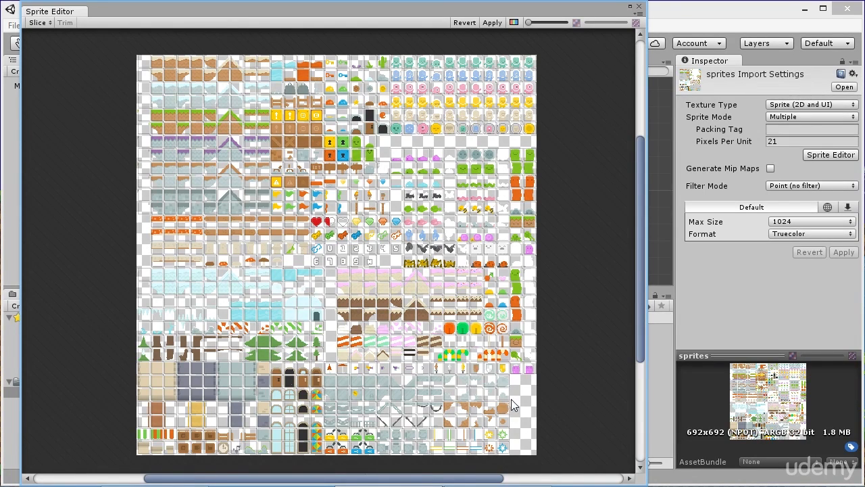
scroll(521, 396, "up", 6)
scroll(376, 278, "down", 2)
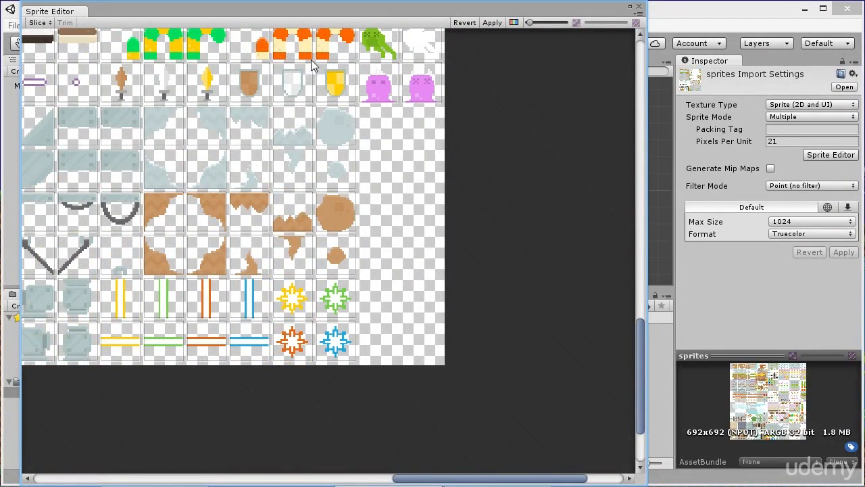
middle_click_drag(311, 62, 308, 300)
middle_click_drag(233, 125, 345, 294)
middle_click_drag(261, 175, 395, 267)
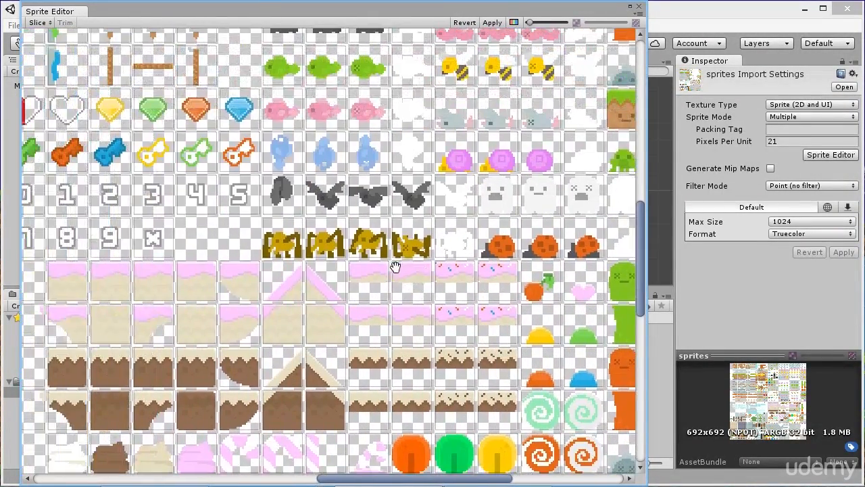
mouse_move(381, 130)
middle_mouse_down()
mouse_move(331, 230)
mouse_move(261, 302)
middle_mouse_up()
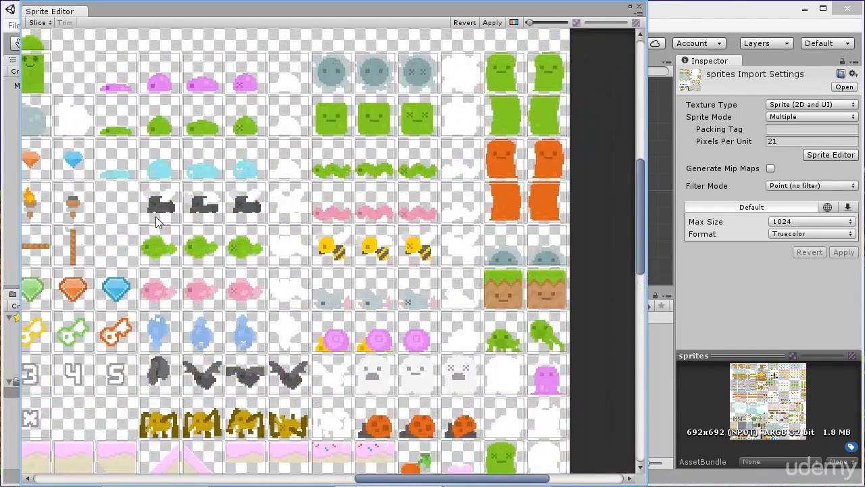
middle_click_drag(102, 275, 170, 323)
middle_click_drag(230, 61, 216, 146)
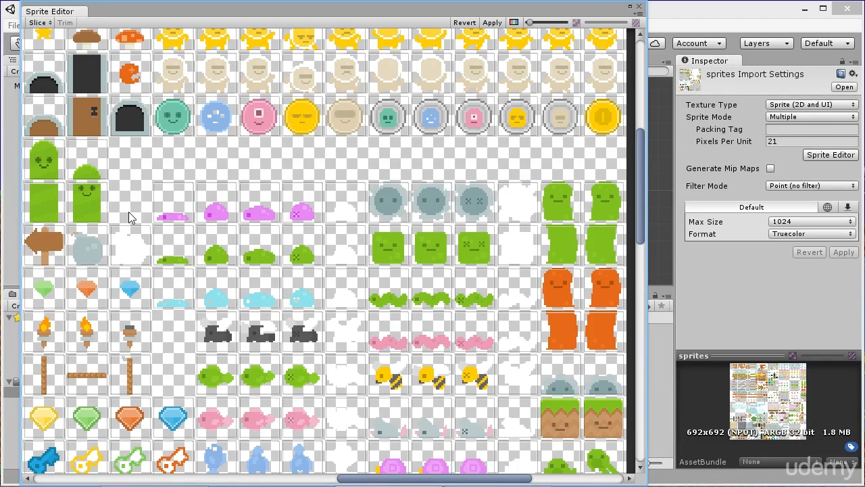
middle_click_drag(210, 295, 539, 95)
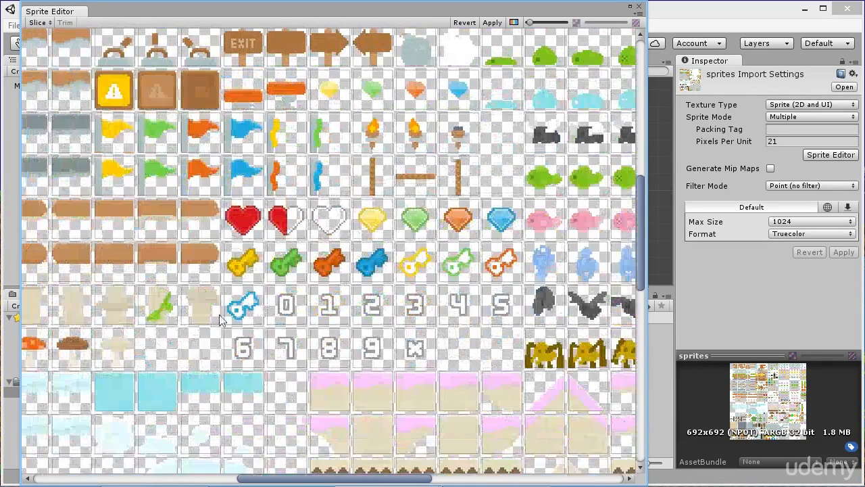
scroll(219, 315, "up", 6)
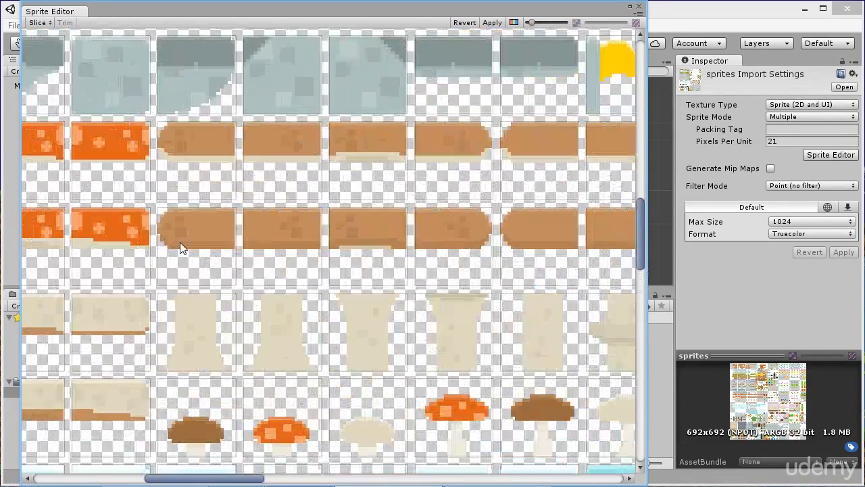
middle_click_drag(168, 207, 268, 278)
middle_click_drag(194, 191, 331, 304)
scroll(286, 138, "down", 6)
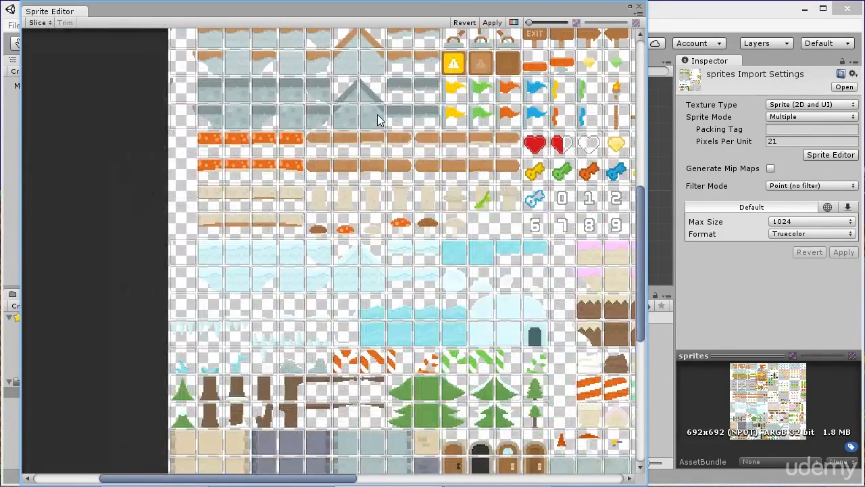
scroll(379, 119, "down", 6)
scroll(319, 194, "up", 2)
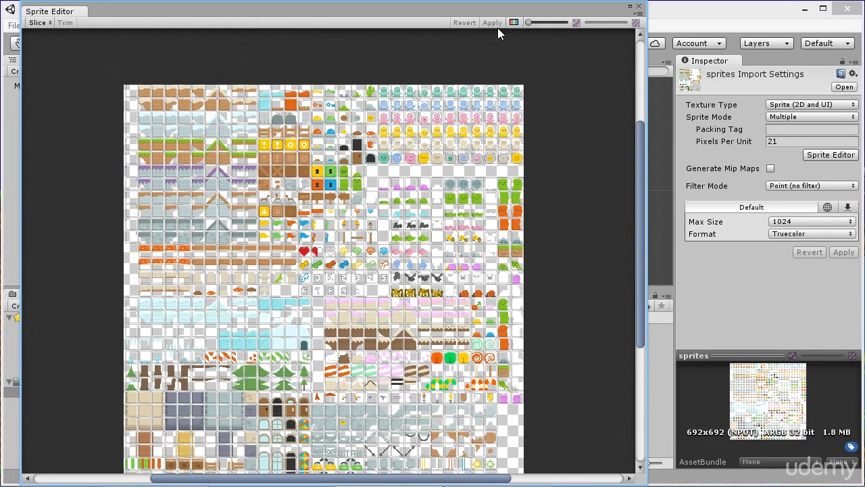
- Close the Sprite Editor and expand the sprites asset in the Art folder to show its individual slices
left_click(640, 7)
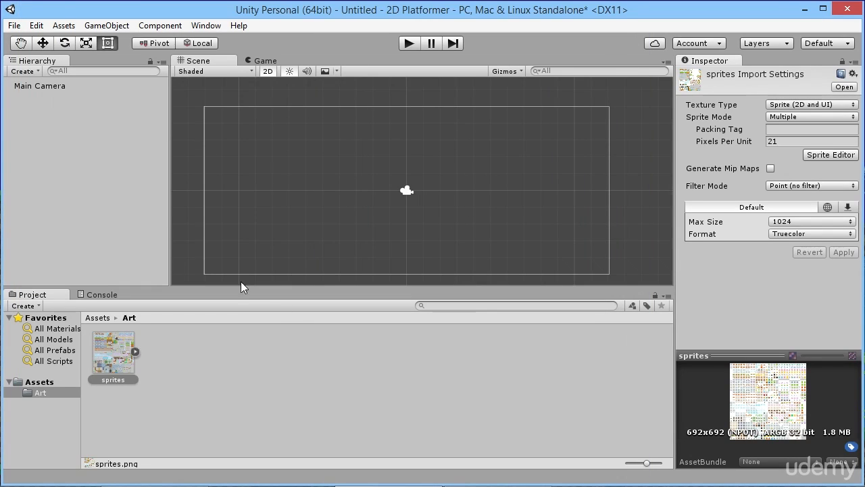
left_click(135, 352)
- Place the green bush sprites_46 in the scene's upper-left area and the orange key sprites_44 above and right of the camera
scroll(534, 399, "down", 5)
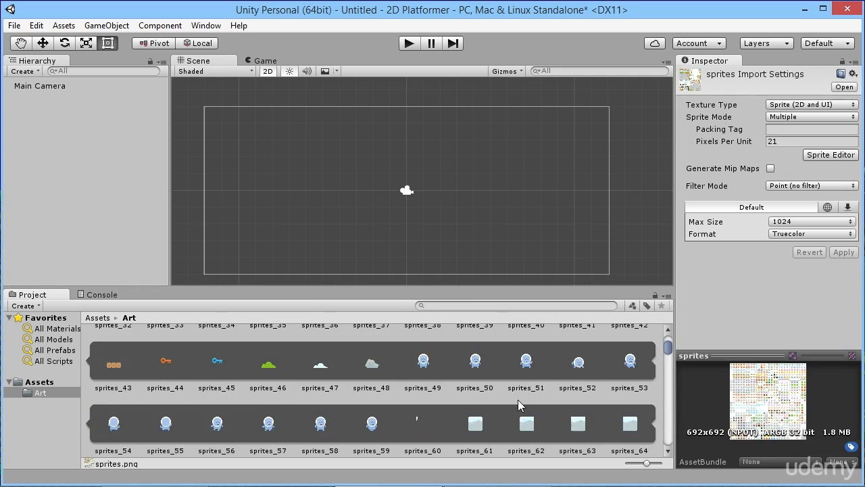
scroll(518, 404, "down", 10)
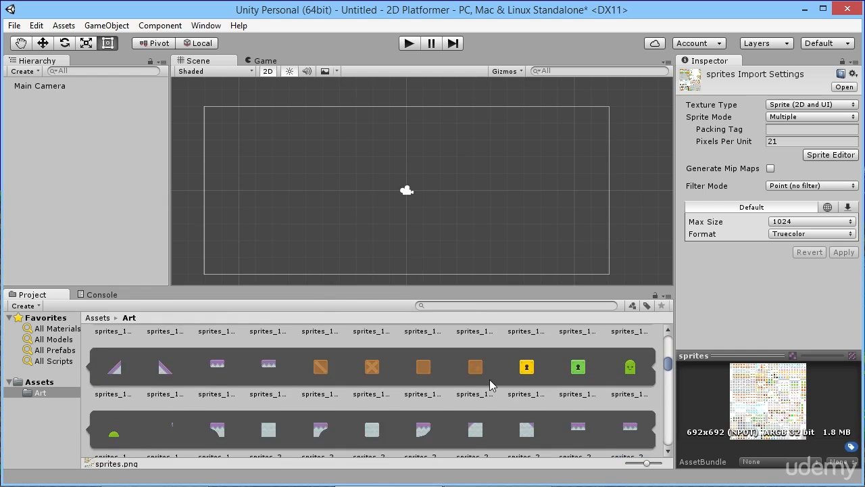
scroll(489, 379, "down", 8)
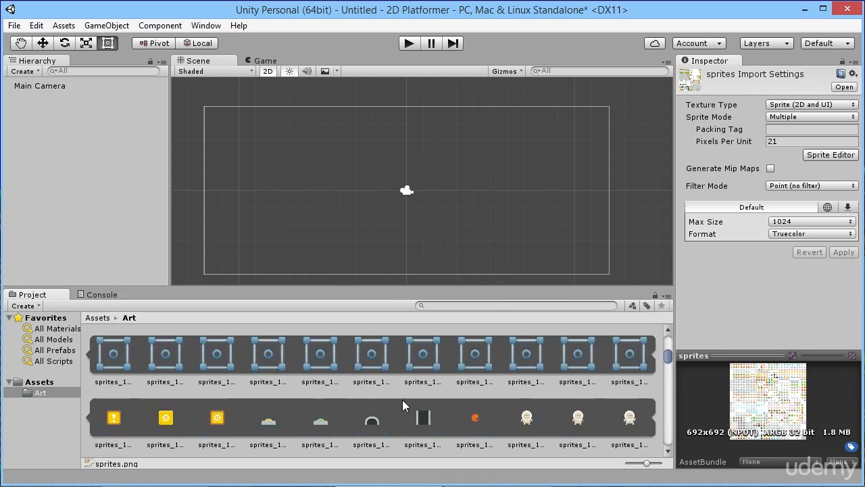
scroll(402, 404, "up", 15)
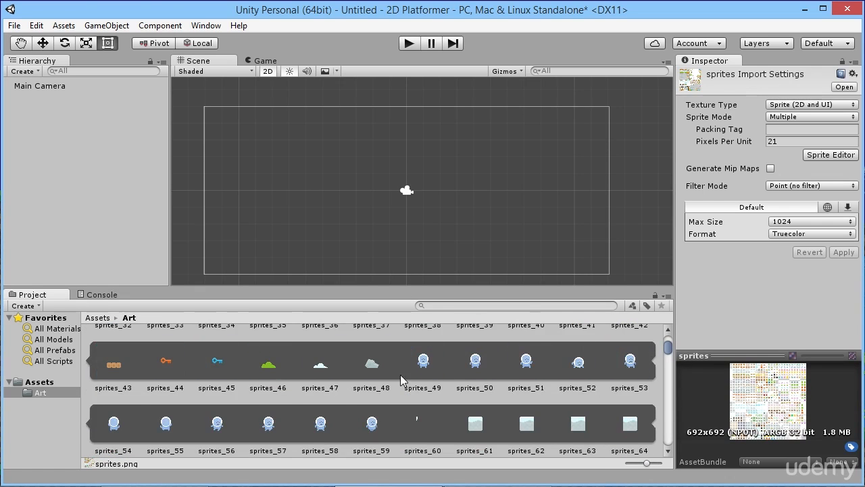
left_click_drag(269, 368, 275, 138)
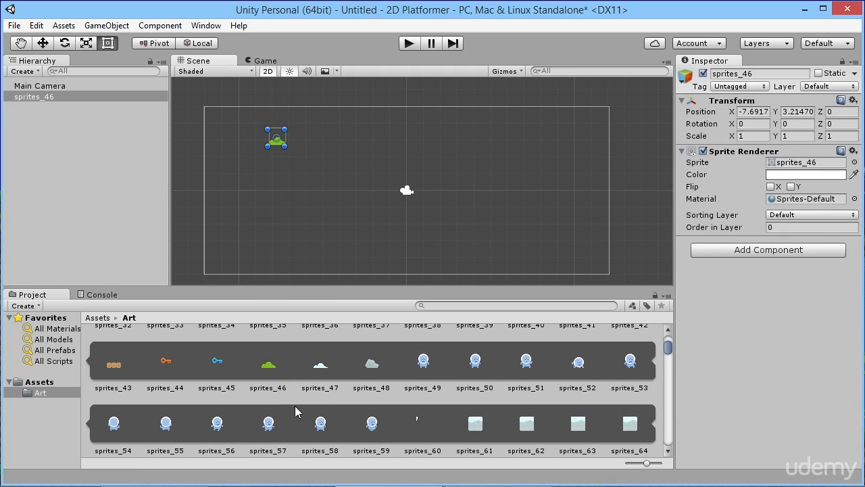
left_click_drag(166, 362, 447, 134)
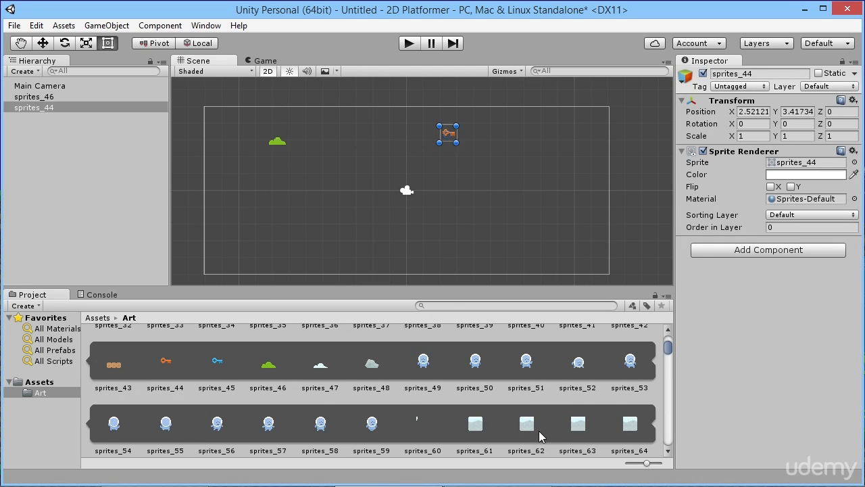
- Place the snowy block sprites_62 below and left of the camera, and the blue character sprites_59 above and right of it
left_click_drag(541, 436, 374, 210)
left_click_drag(376, 433, 500, 164)
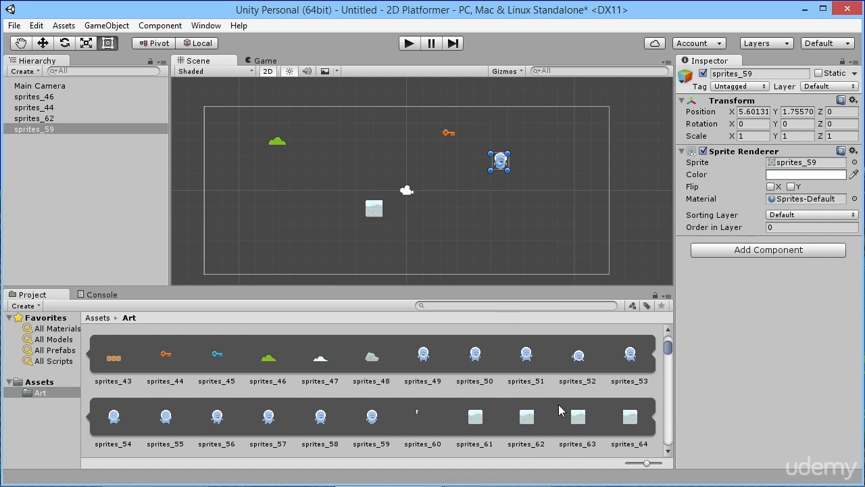
- Look through the slices of the sprites asset from first to last and inspect the final blue star slice
left_click_drag(668, 349, 673, 343)
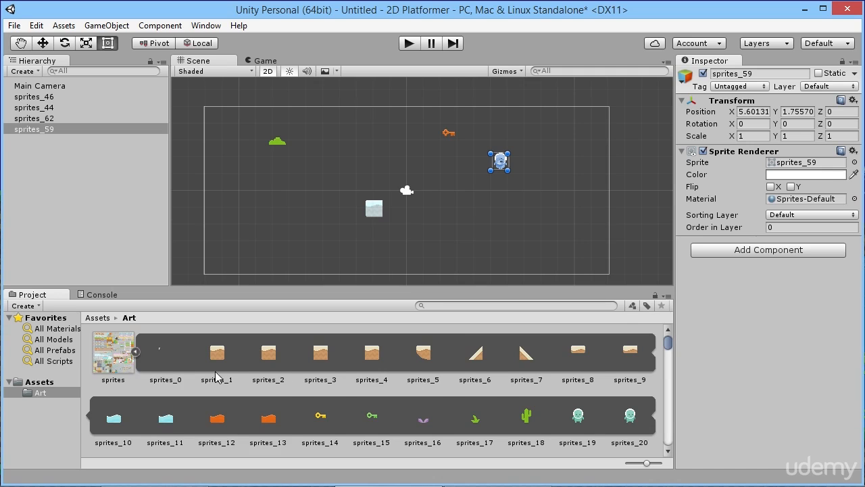
scroll(216, 375, "down", 20)
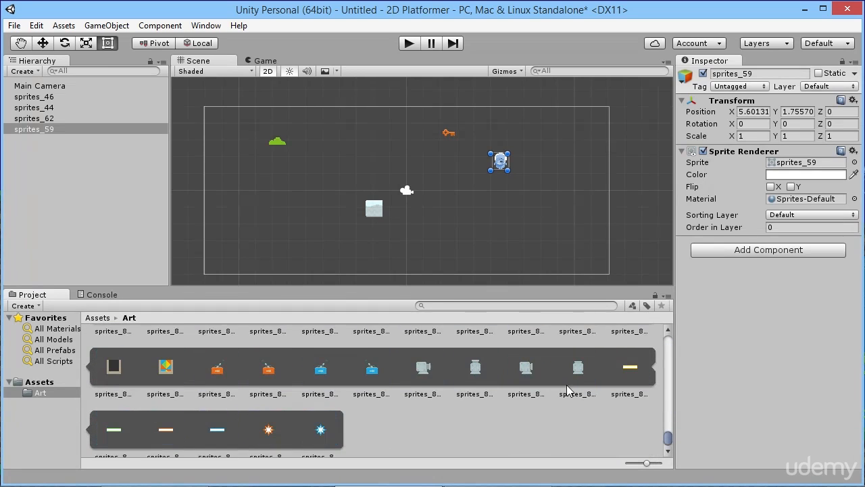
scroll(567, 390, "down", 1)
left_click(313, 434)
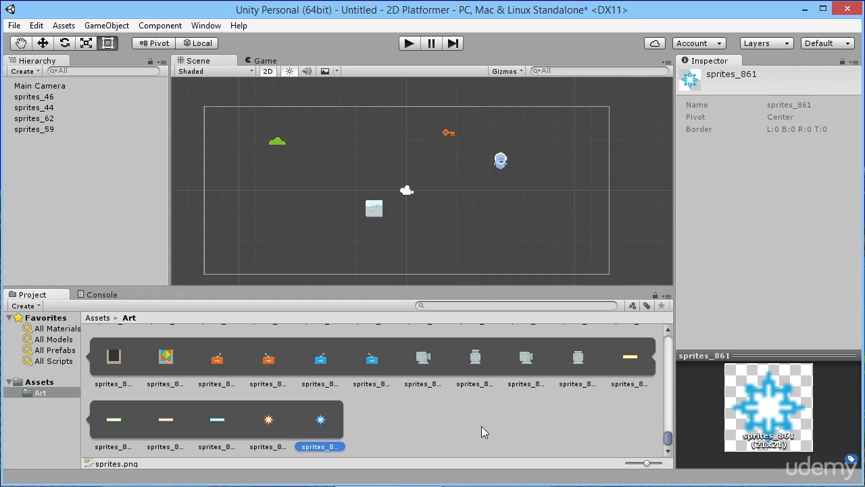
left_click_drag(667, 438, 669, 343)
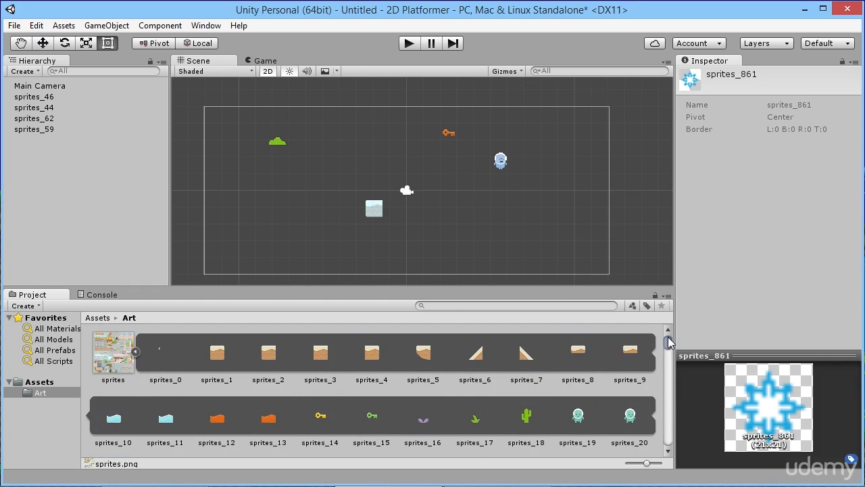
- Collapse the slices of the sprites asset and open the sprite sheet in the Sprite Editor
left_click(134, 351)
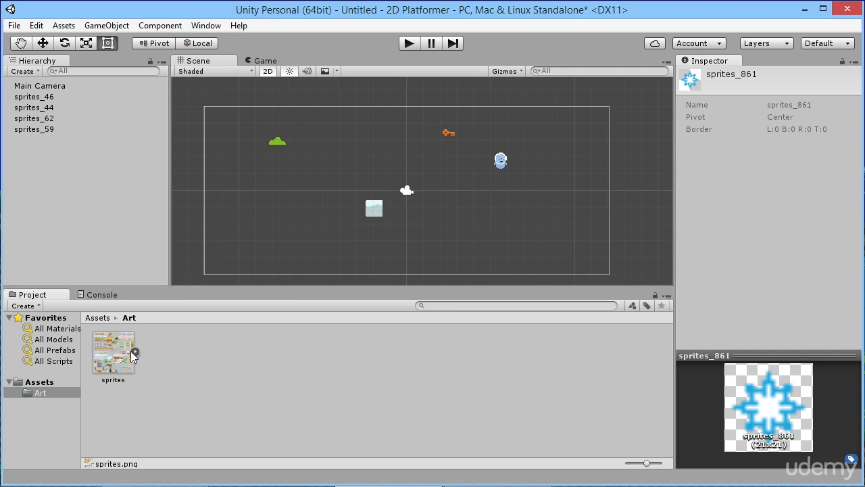
left_click(111, 357)
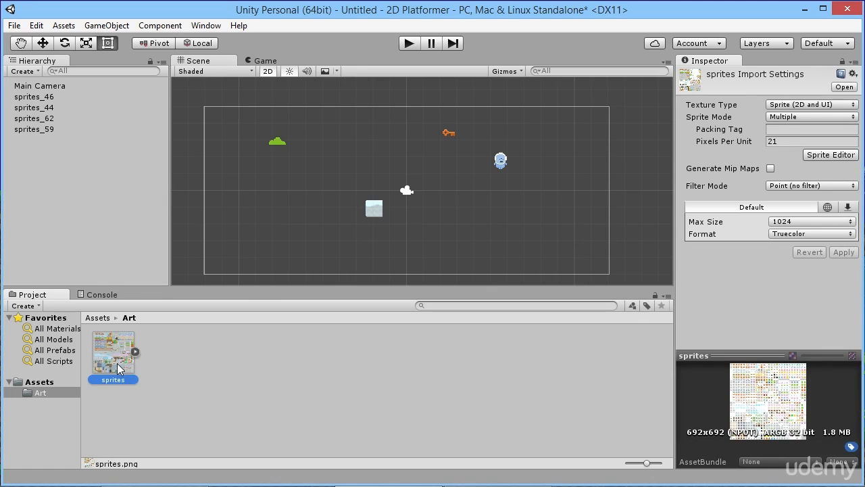
left_click(831, 154)
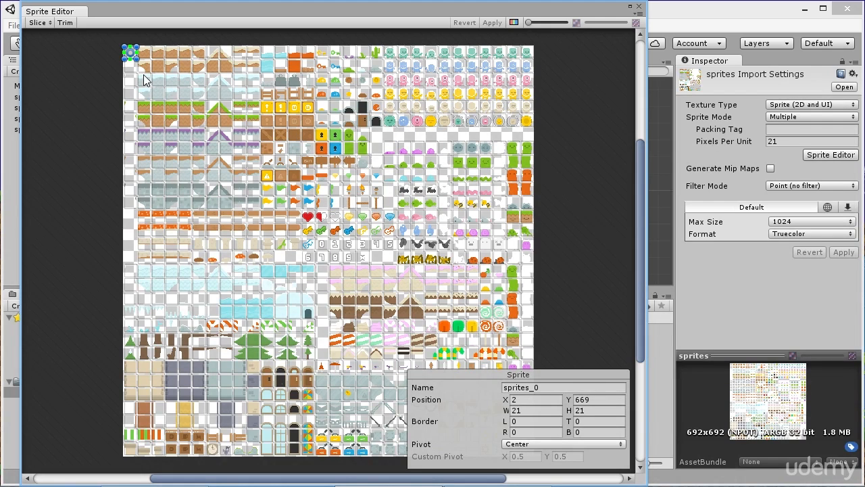
- Rename the first snowy ground tile in the sheet's third row as snowyground1
left_click(146, 80)
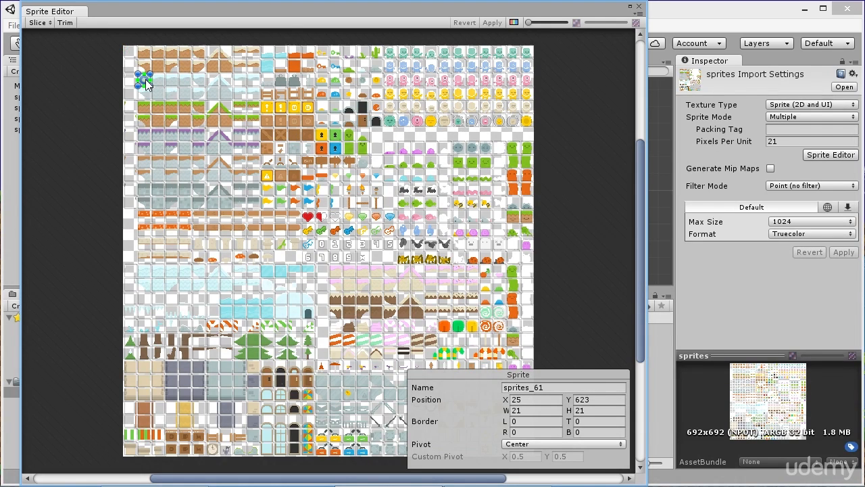
left_click(529, 386)
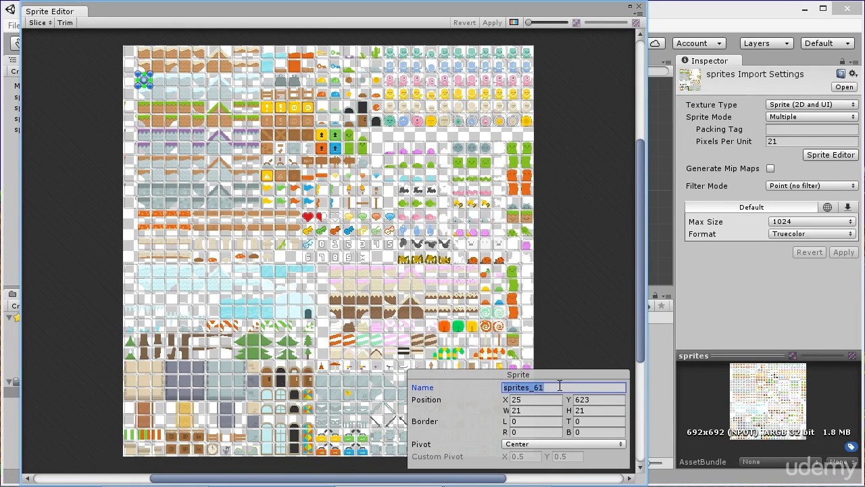
scroll(160, 155, "up", 5)
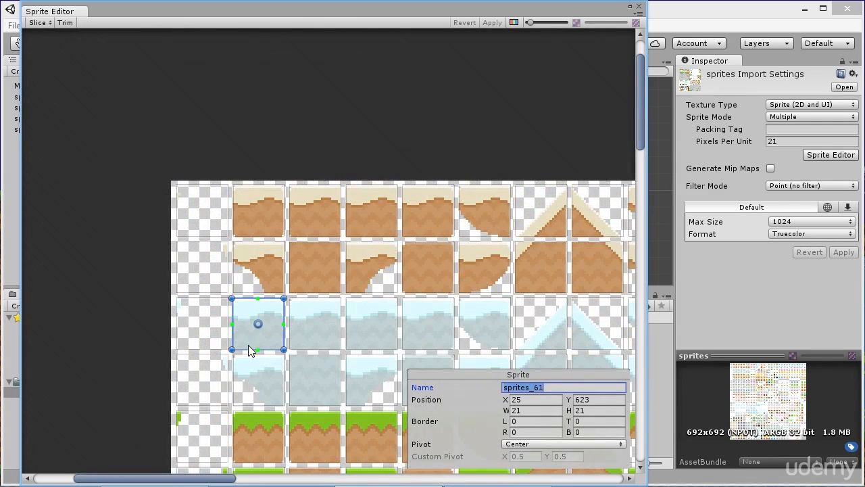
type("sno")
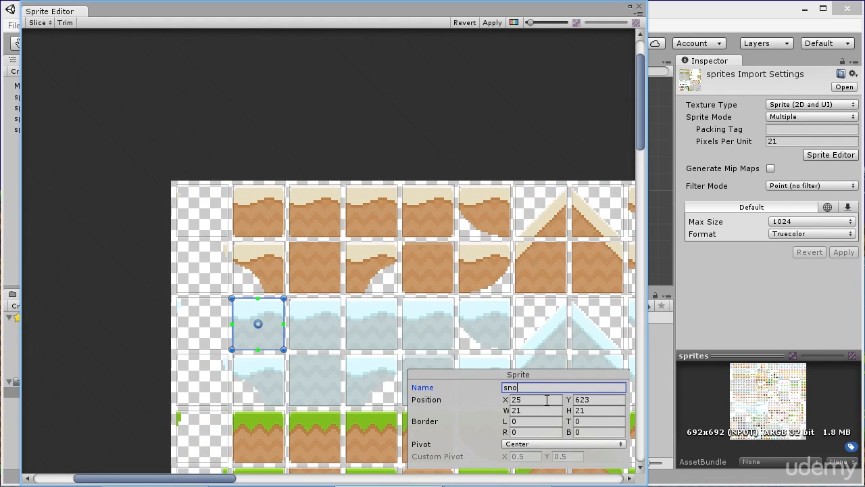
type("wyground1")
- Dismiss the unapplied import settings prompt and close the Sprite Editor
middle_click_drag(365, 364, 278, 203)
left_click(669, 377)
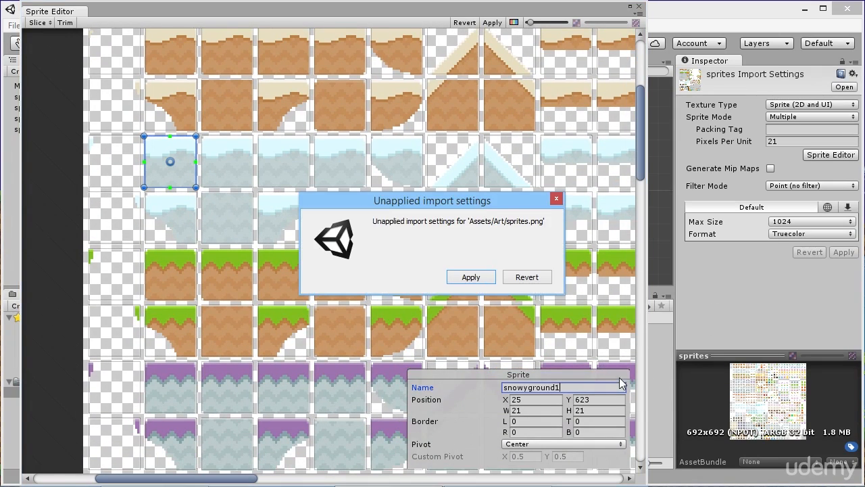
left_click(555, 199)
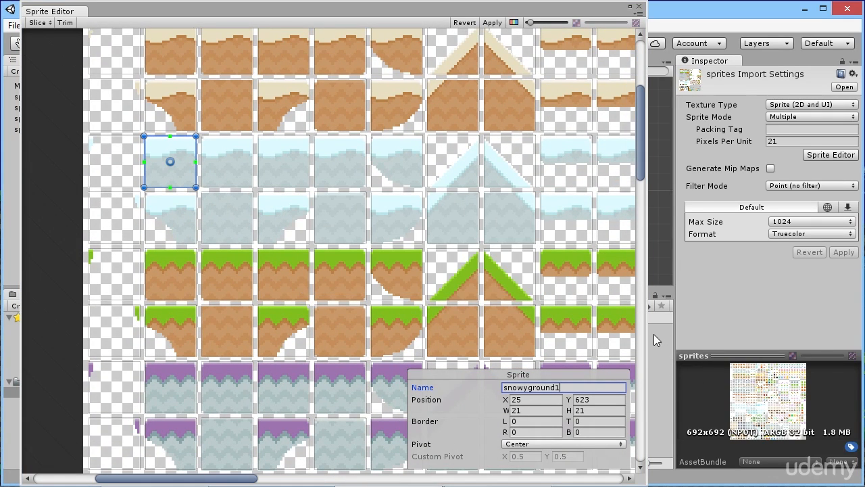
left_click(556, 388)
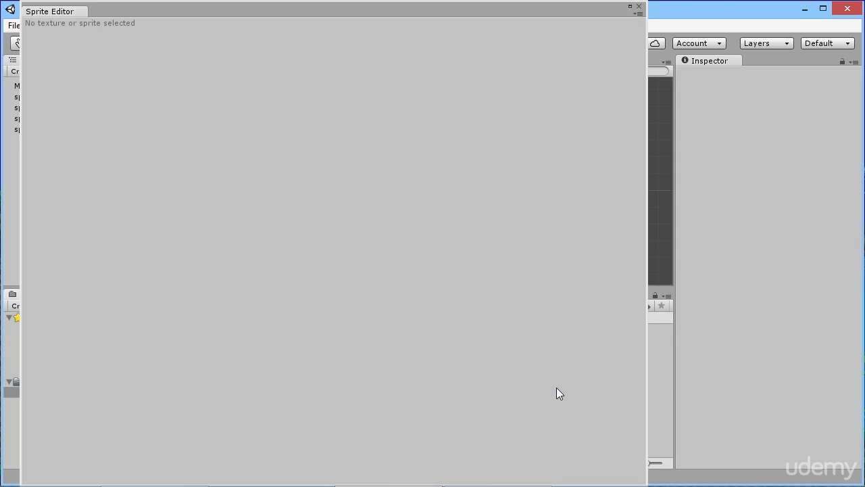
left_click(638, 6)
- Look through the slices listed under the sprites asset in the Art folder
scroll(398, 382, "down", 10)
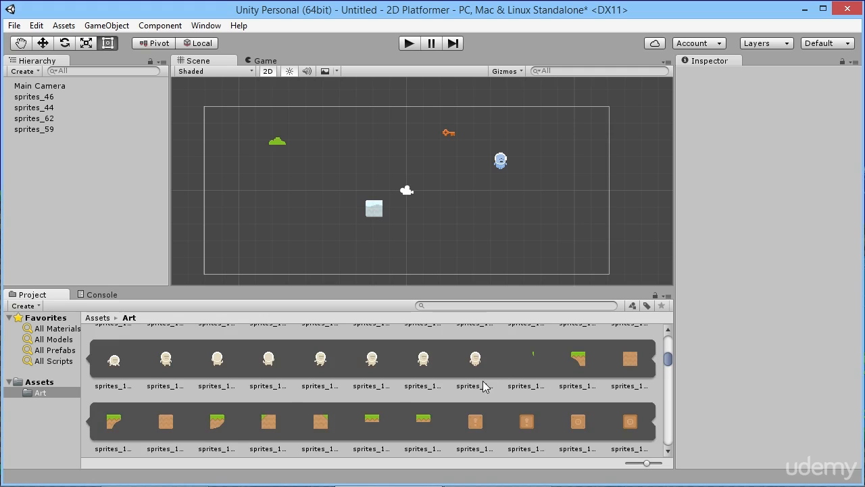
scroll(484, 386, "down", 10)
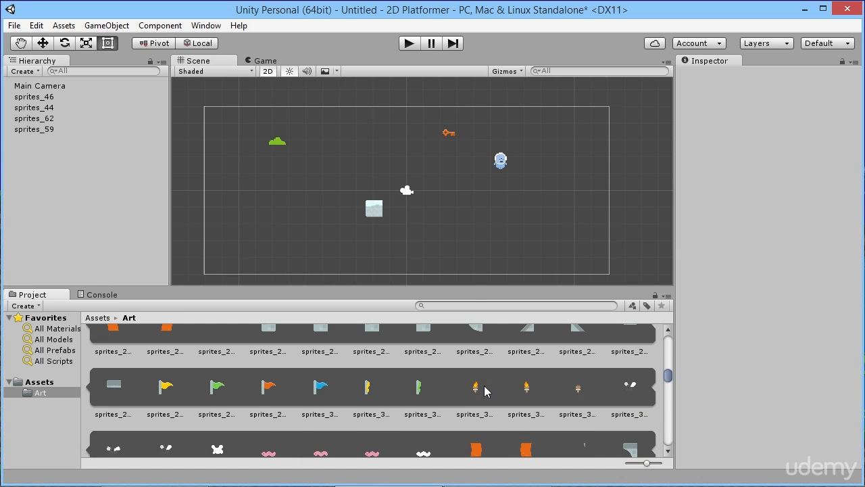
scroll(517, 395, "up", 10)
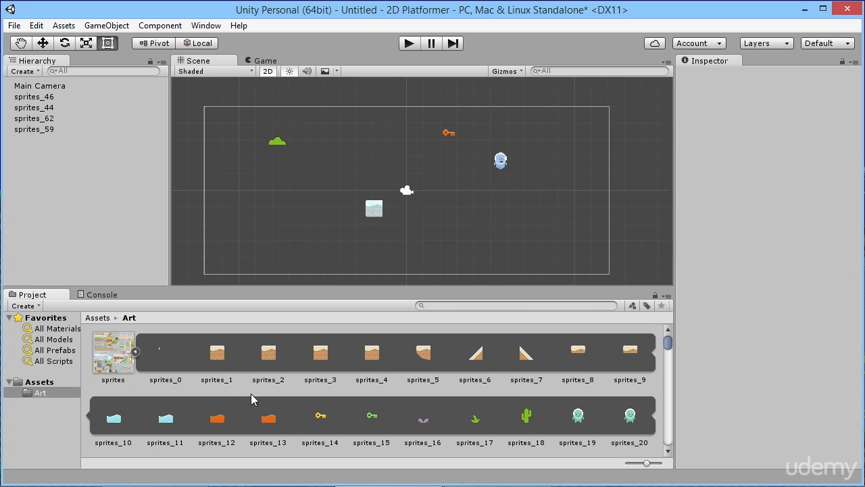
- Reopen the sprites asset in the Sprite Editor, view it beside the slices in the Art folder, and close the editor
left_click(102, 353)
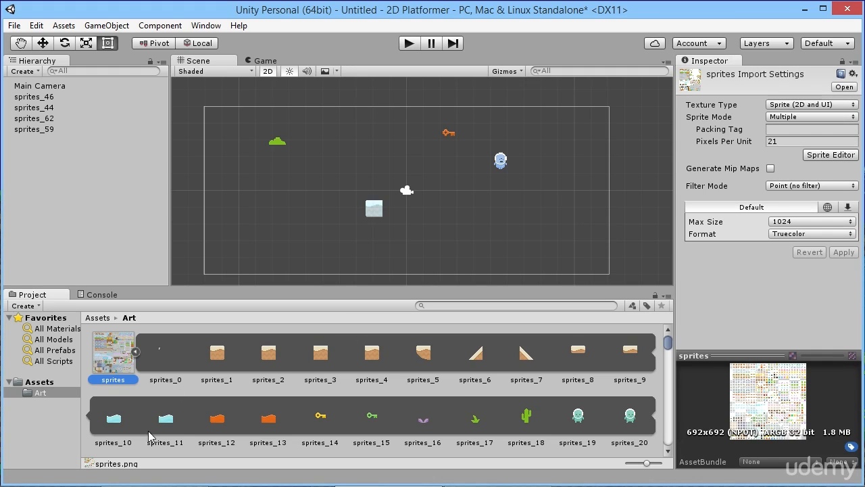
left_click(836, 156)
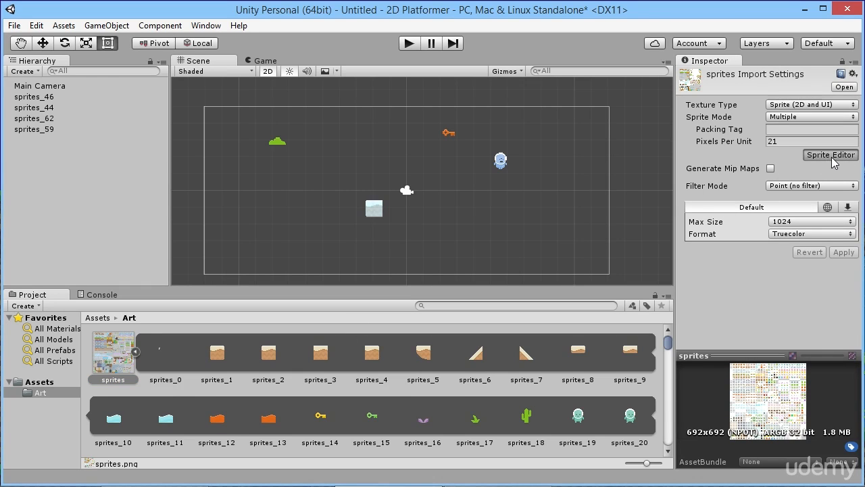
double_click(170, 359)
left_click_drag(236, 17, 575, 31)
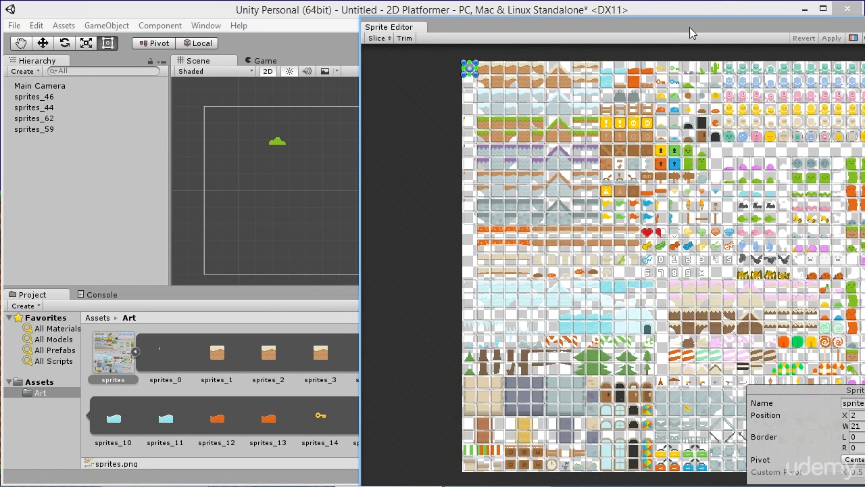
left_click_drag(686, 27, 479, 27)
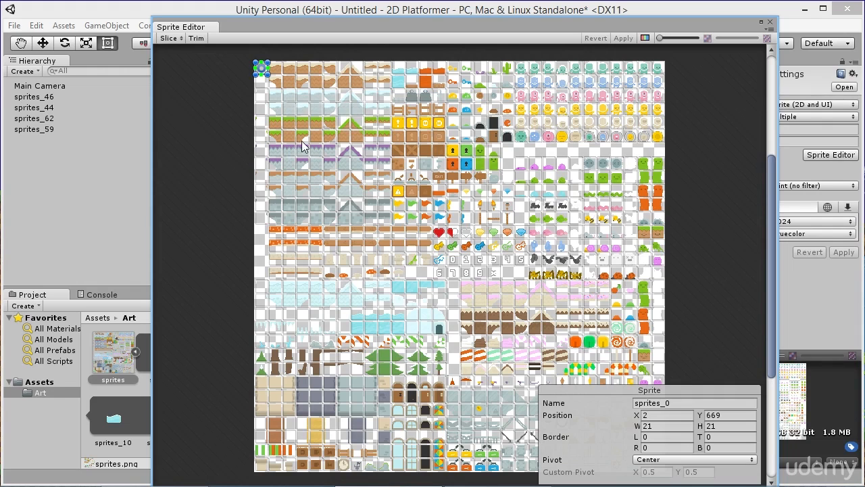
left_click(771, 23)
- Delete the test sprites sprites_46, sprites_44, sprites_62 and sprites_59 from the scene, keeping only the Main Camera
left_click(60, 150)
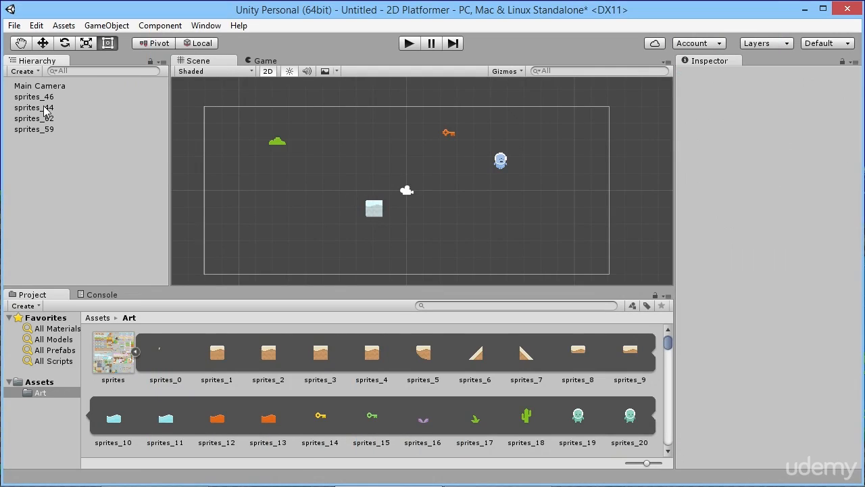
left_click(42, 98)
left_click(43, 129, "shift")
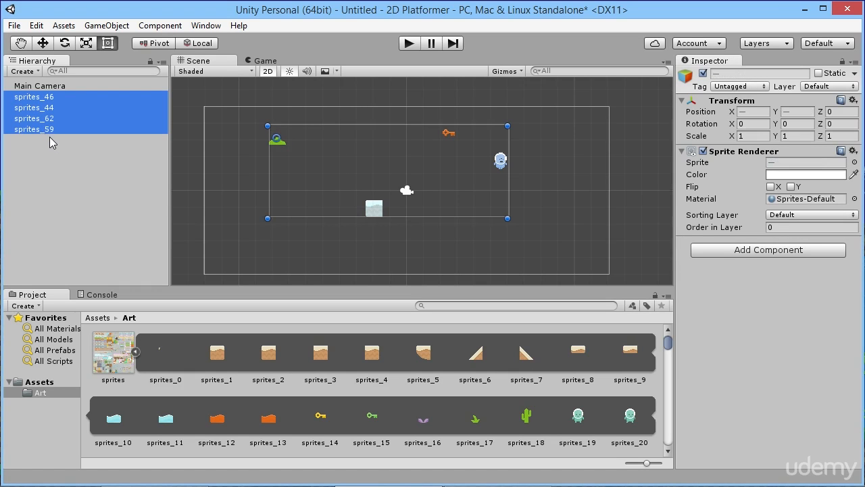
key("Delete")
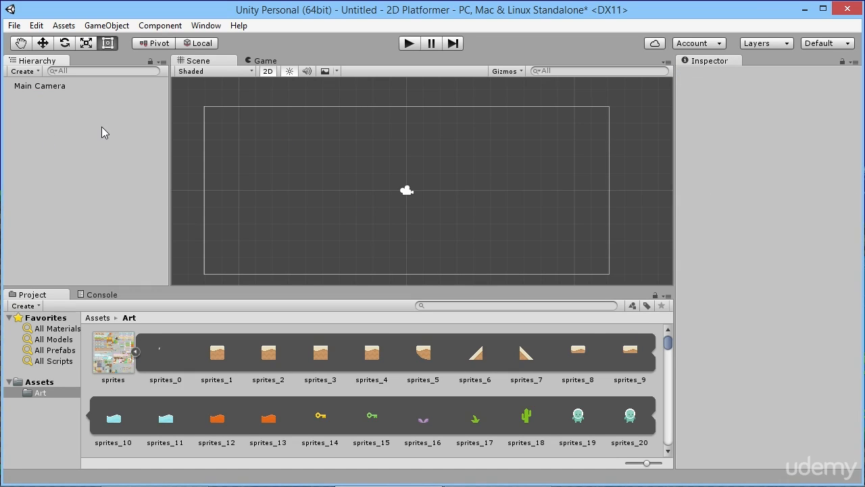